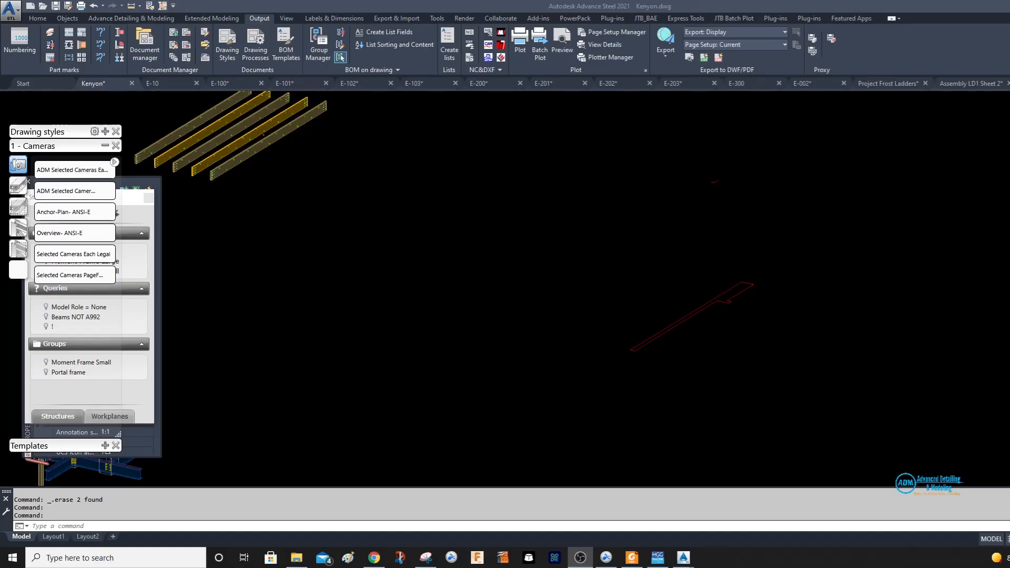
scroll(774, 260, "down", 3)
scroll(689, 277, "down", 2)
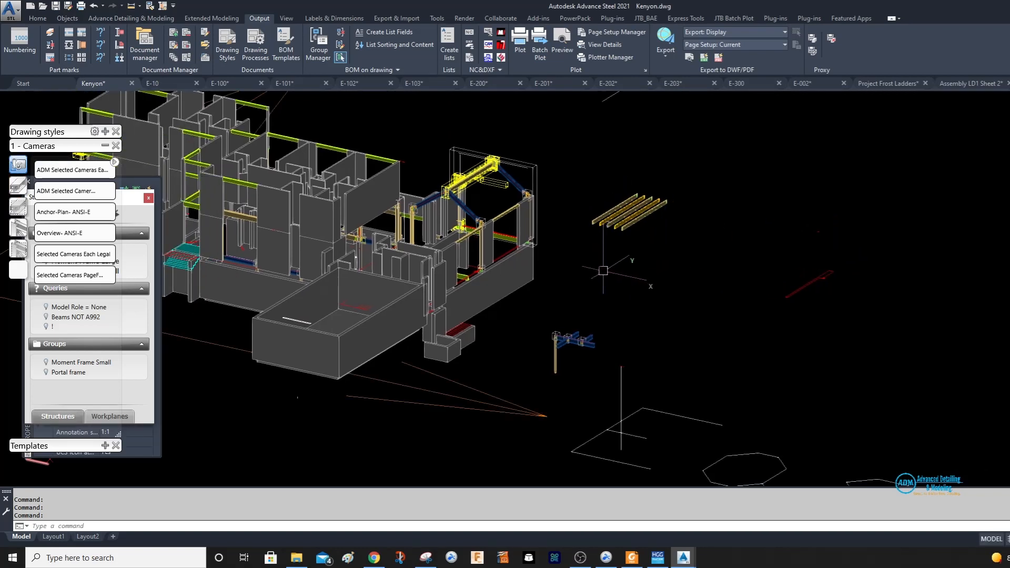
Switch the viewport visual style to 2D Wireframe and orbit toward a front view.
middle_click_drag(617, 285, 630, 298)
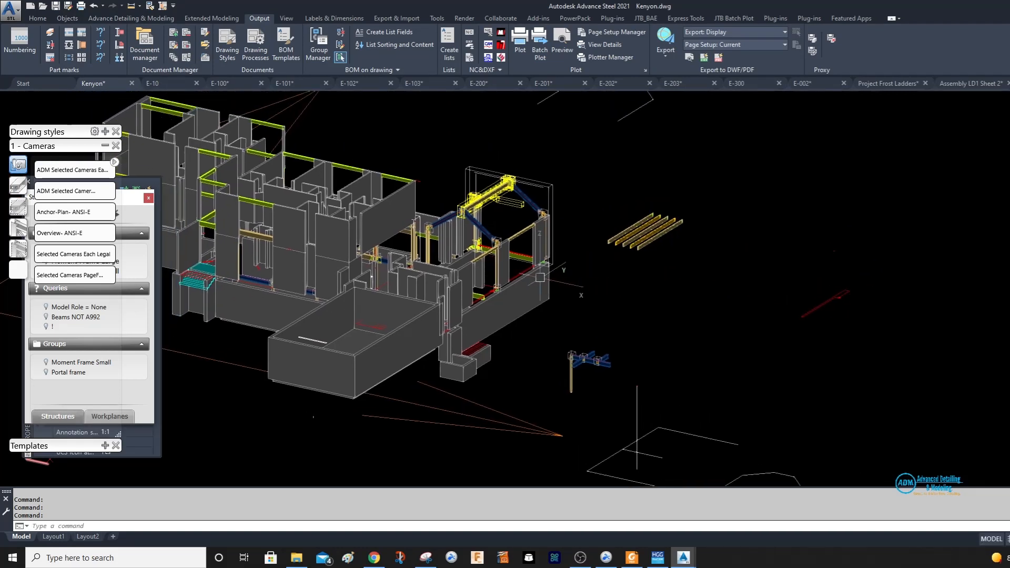
middle_click_drag(553, 284, 640, 271)
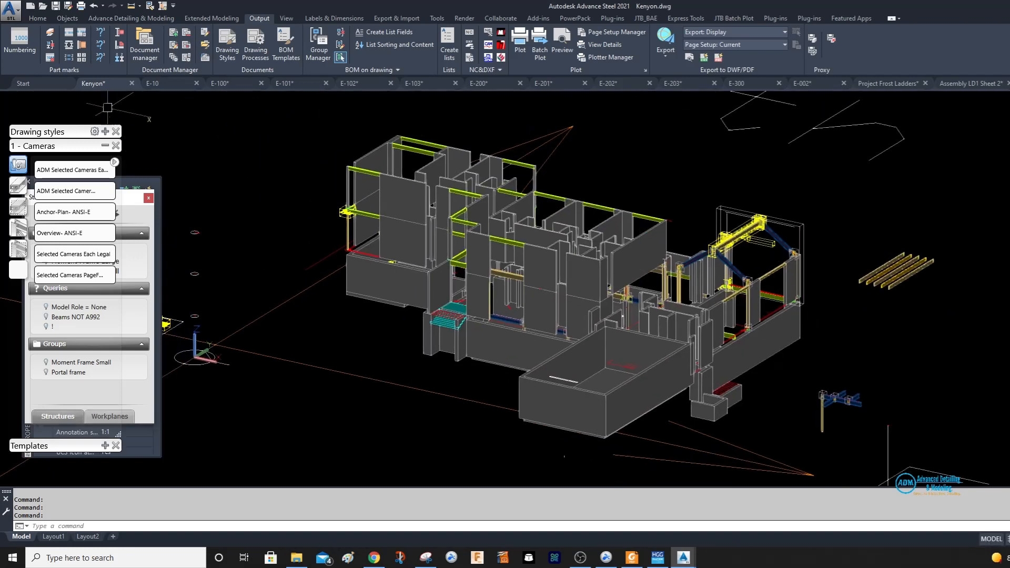
left_click(63, 98)
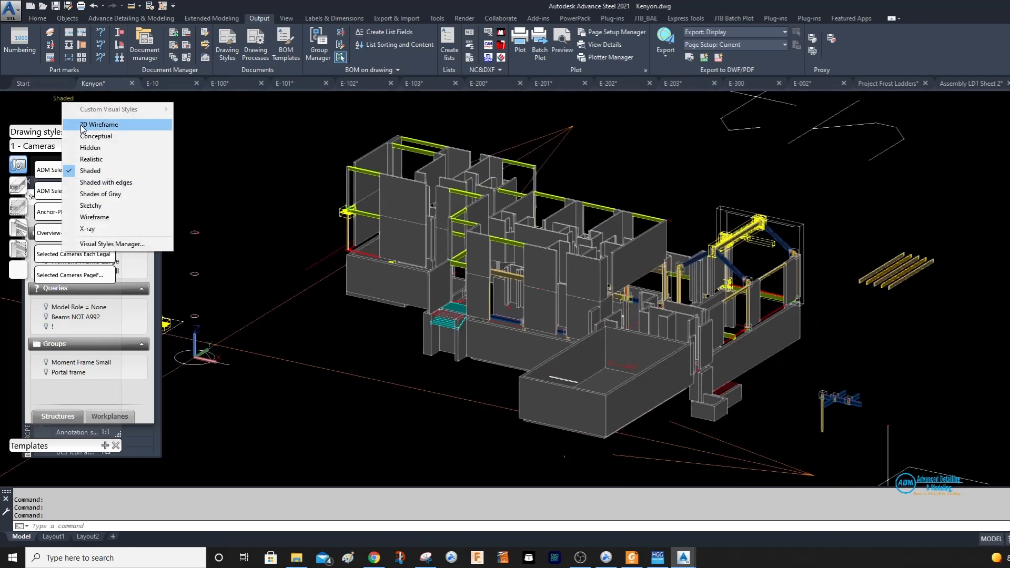
left_click(103, 124)
mouse_move(552, 332)
middle_mouse_down("shift")
mouse_move(558, 261)
mouse_move(678, 303)
mouse_move(617, 286)
middle_mouse_up("shift")
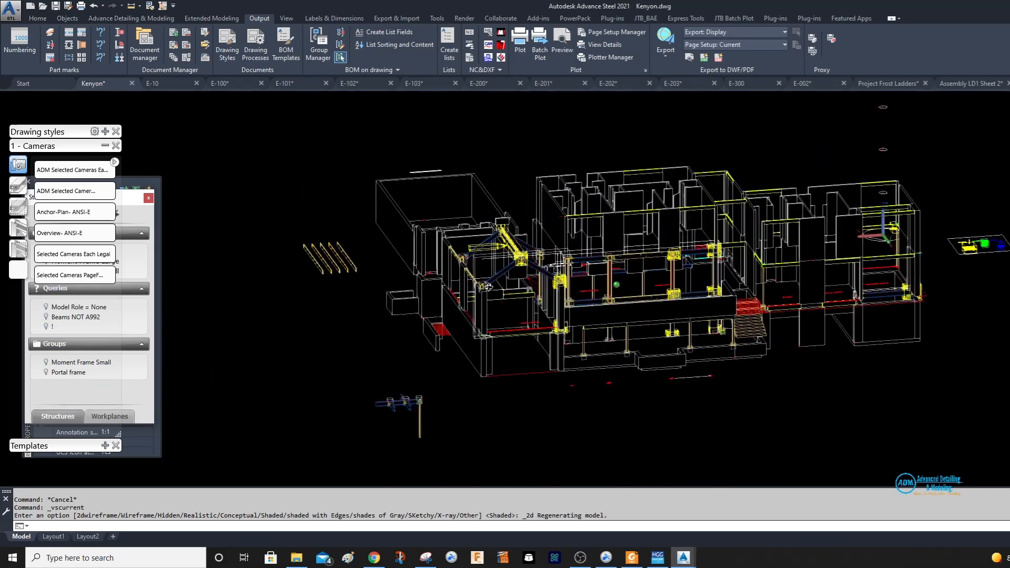
scroll(553, 292, "down", 3)
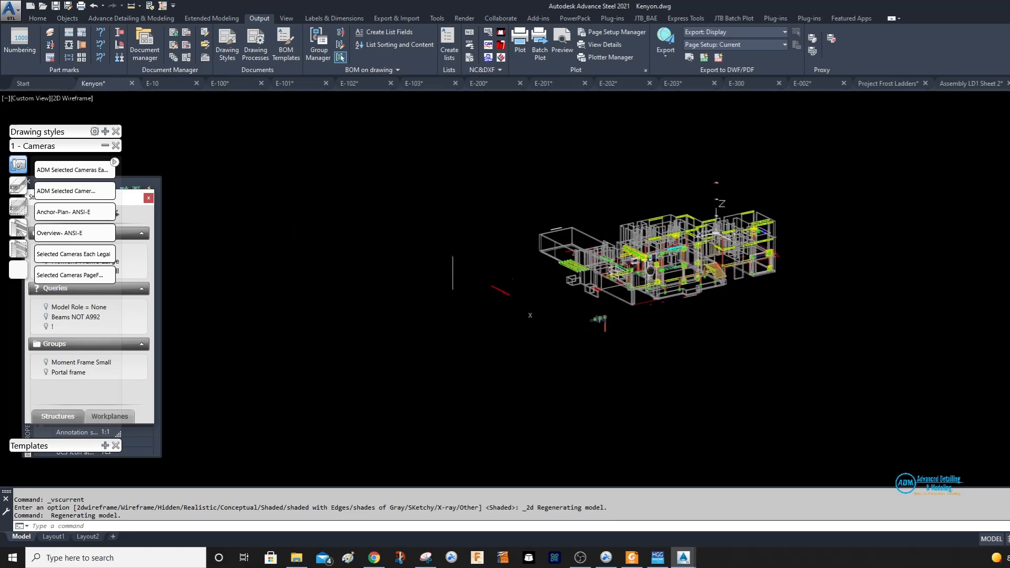
scroll(489, 308, "up", 5)
scroll(513, 296, "up", 3)
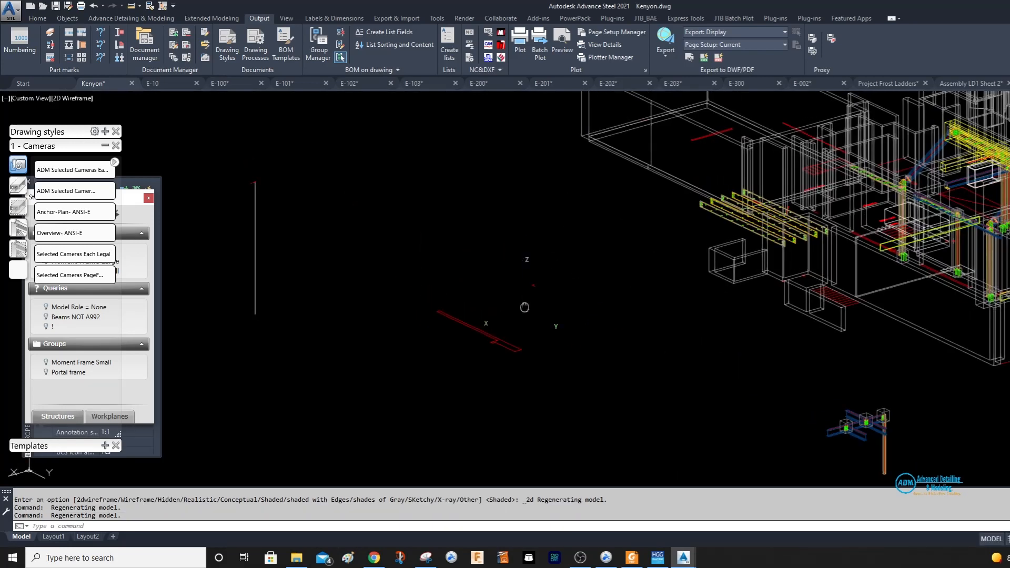
scroll(697, 309, "up", 4)
Copy the red notched outline from its base point at 5' and 10' distances.
left_click(679, 365)
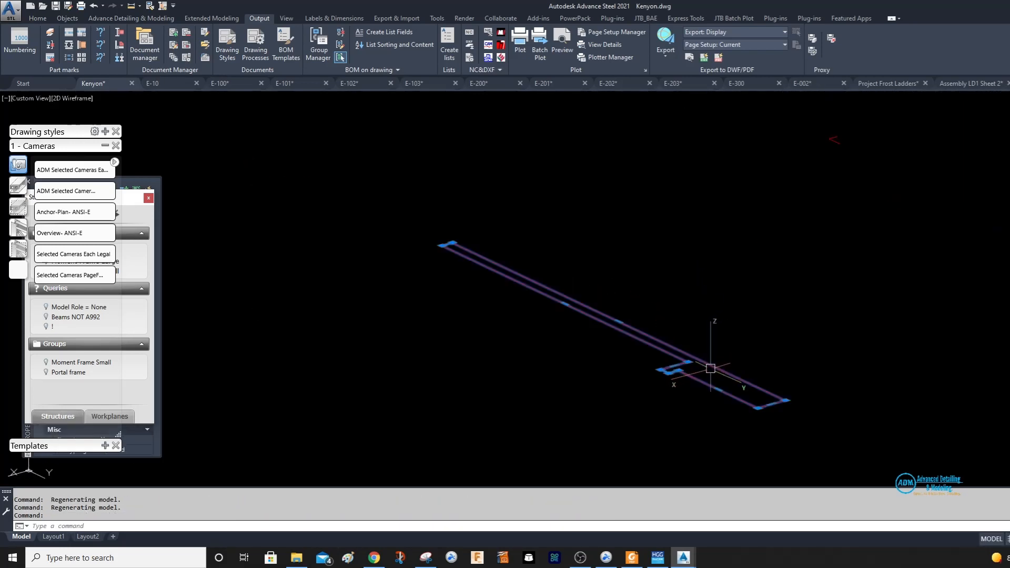
right_click(739, 35)
left_click(805, 141)
left_click(679, 365)
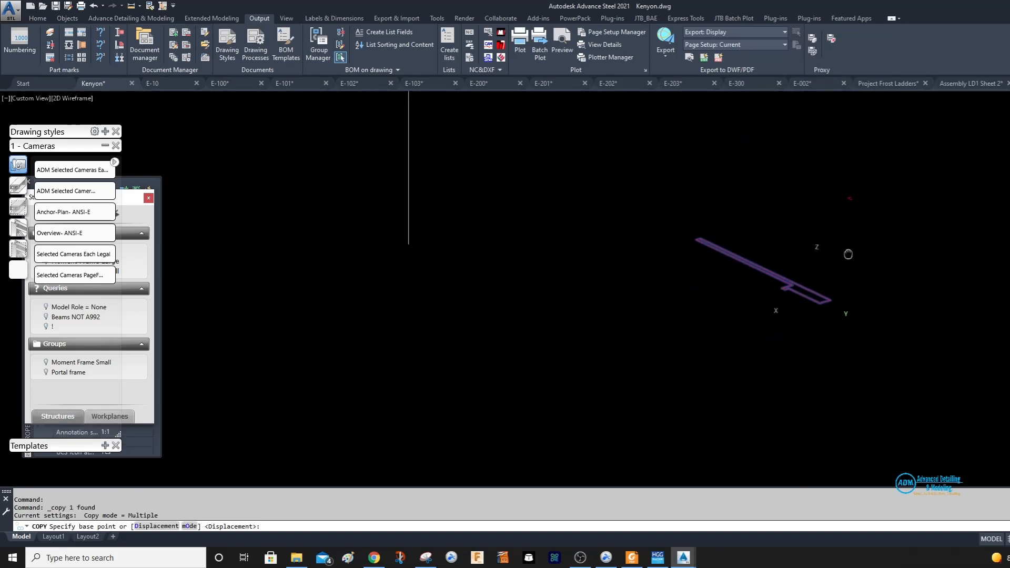
scroll(885, 268, "down", 5)
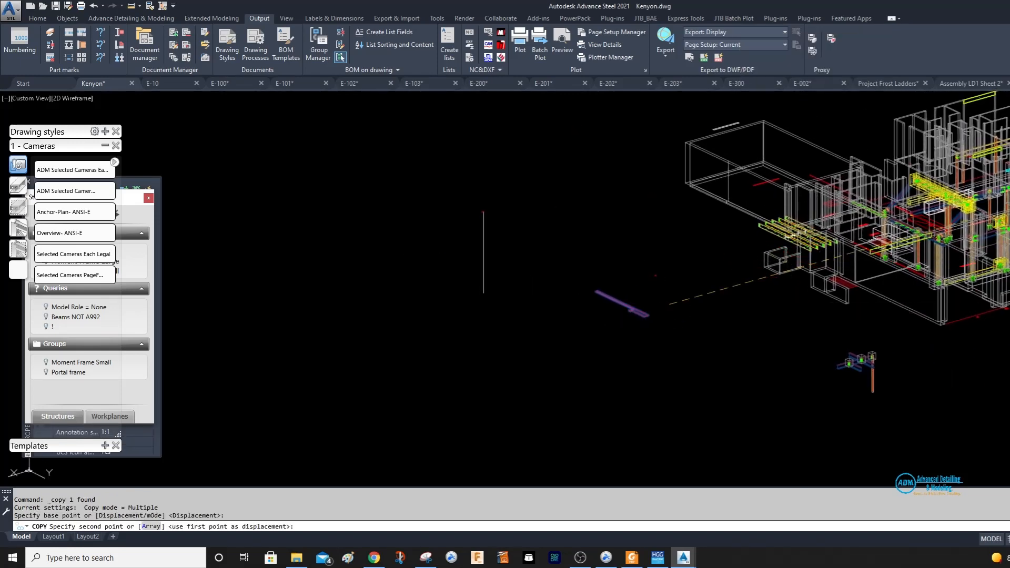
scroll(790, 238, "up", 3)
scroll(790, 237, "up", 4)
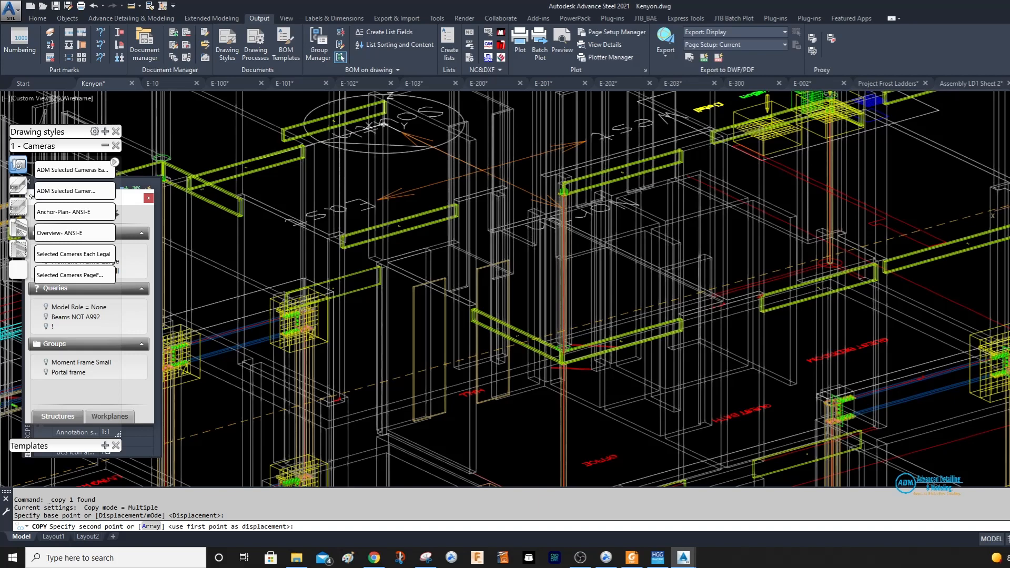
scroll(790, 237, "down", 4)
scroll(671, 277, "up", 4)
scroll(672, 260, "up", 3)
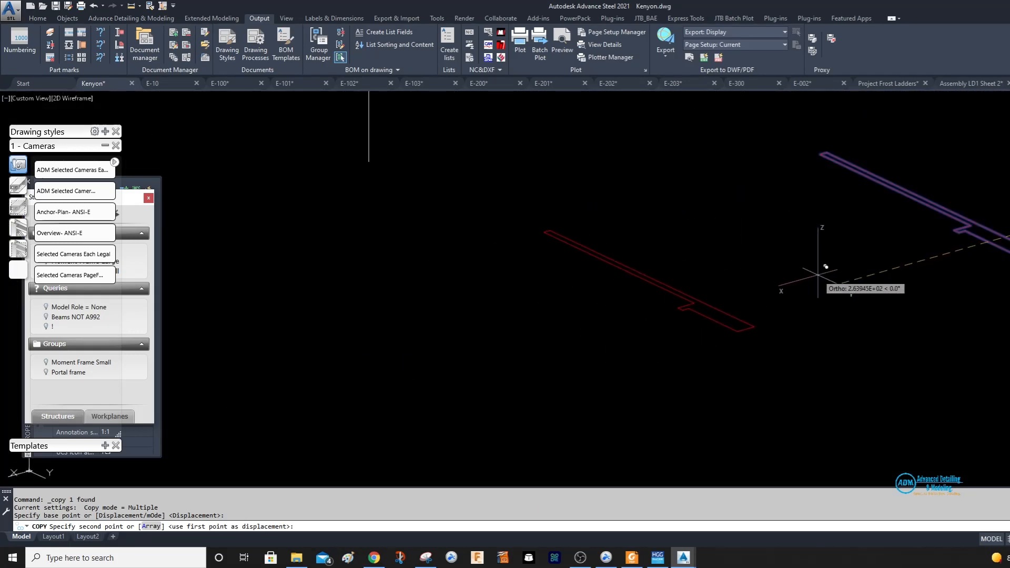
type("5'")
key("Return")
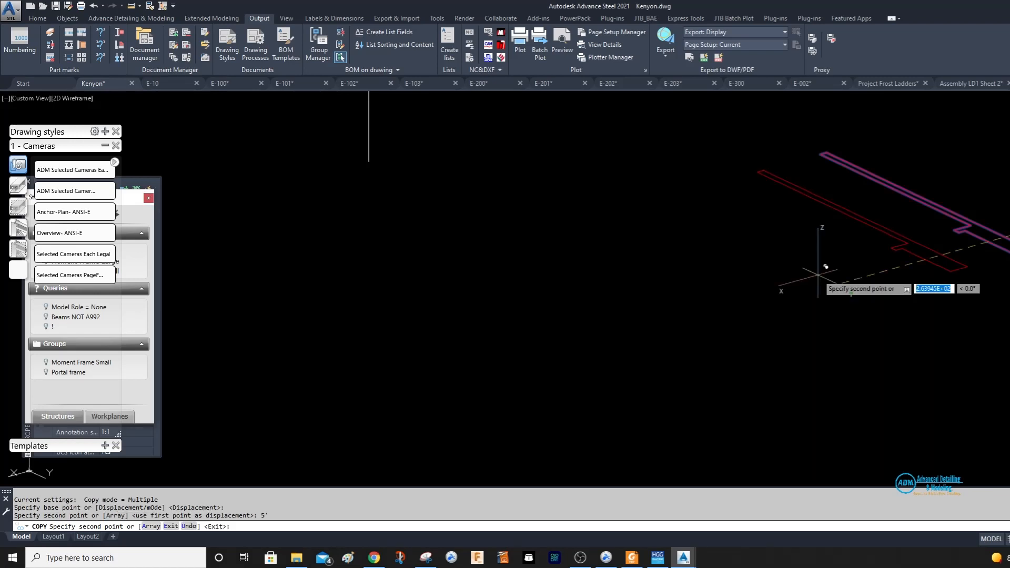
type("10'")
key("Return")
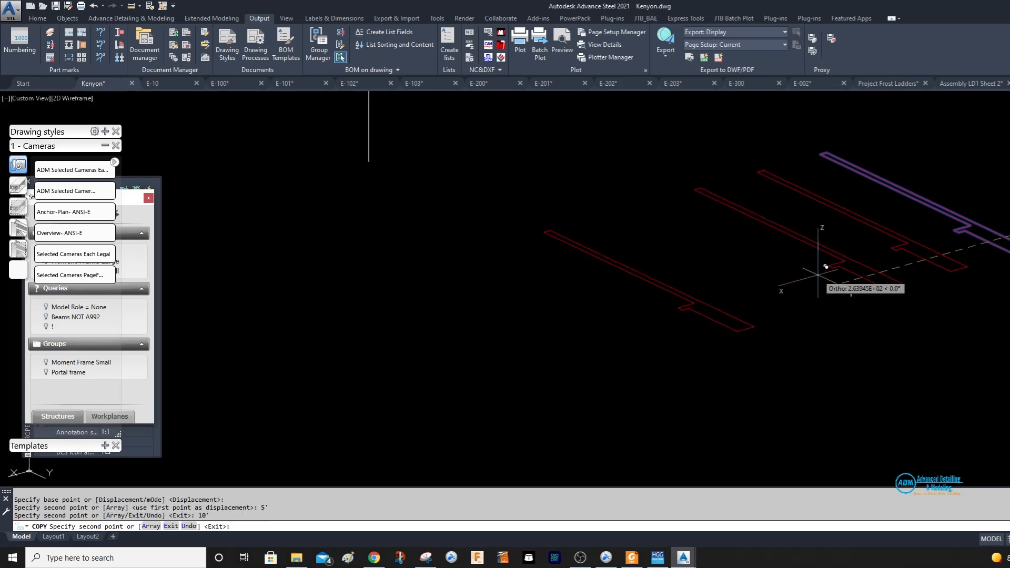
key("Escape")
middle_click_drag(1004, 235, 859, 300)
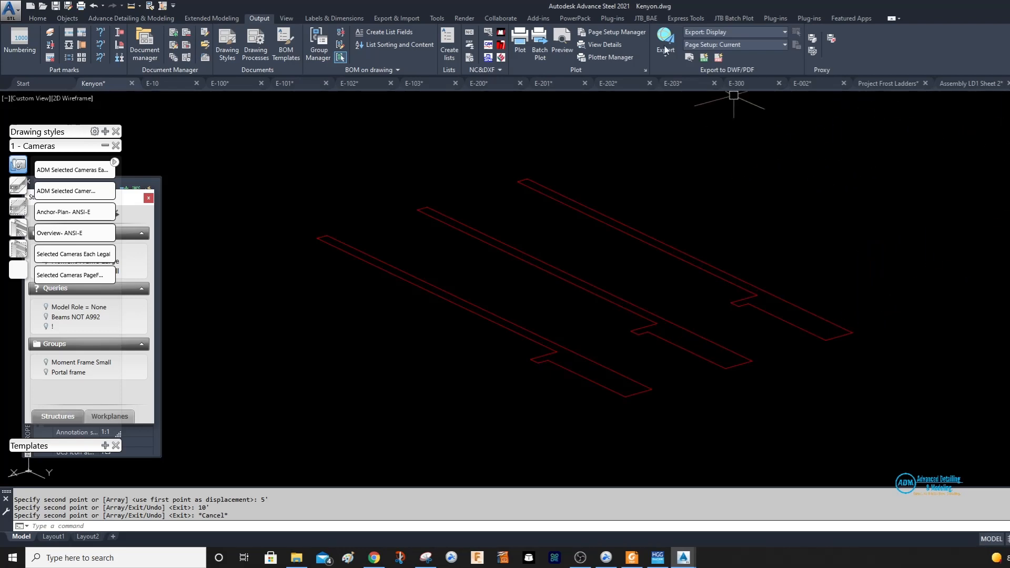
On the Home ribbon, put away the Favorites palette and collapse the Tool Palette.
left_click(37, 18)
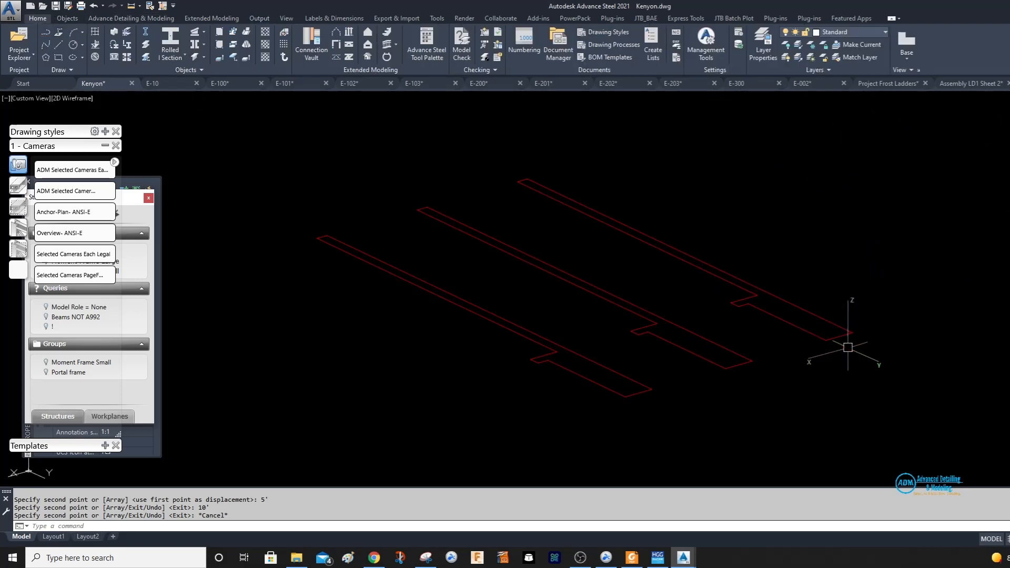
left_click(884, 35)
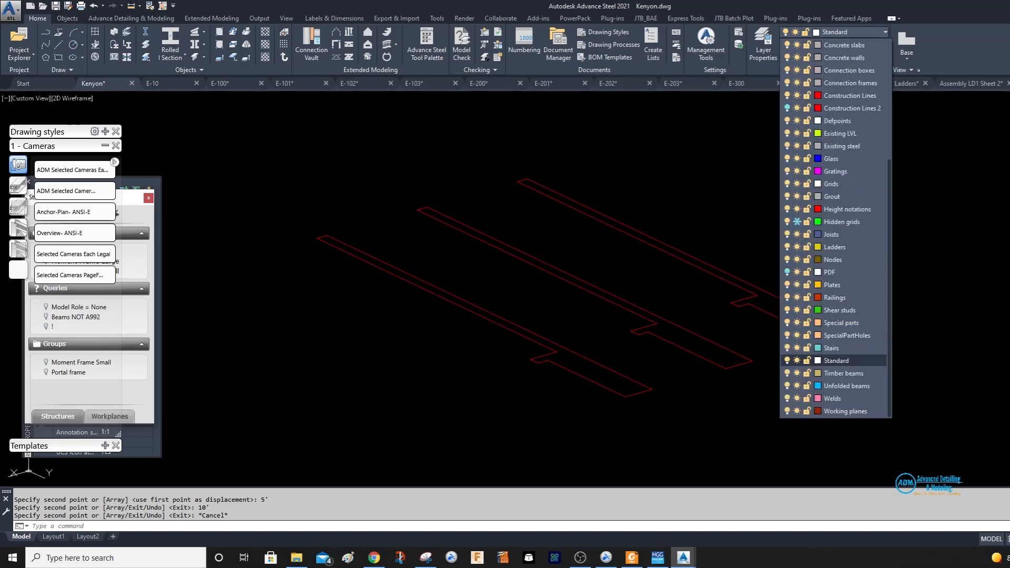
left_click(837, 361)
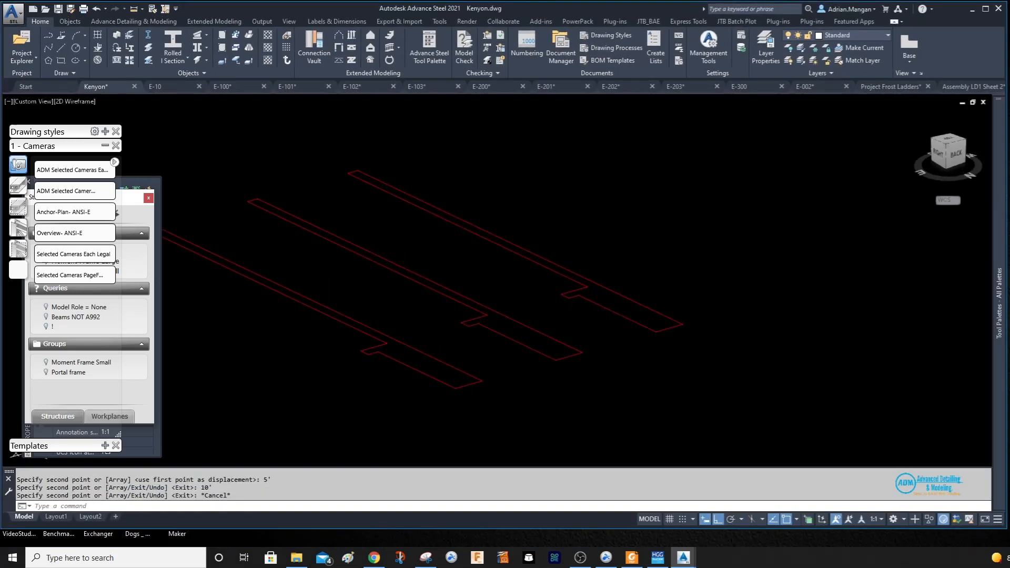
left_click_drag(926, 142, 979, 139)
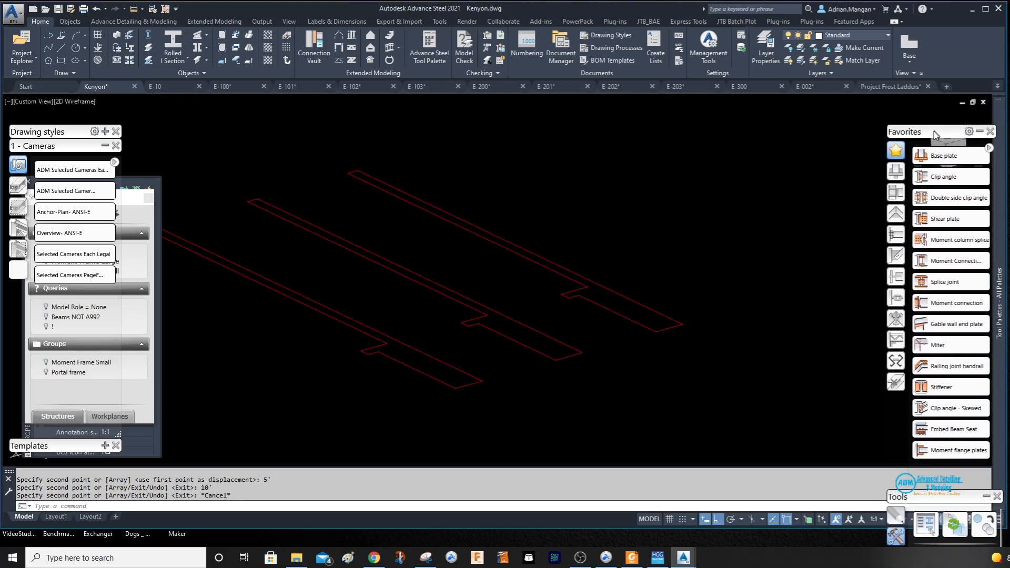
left_click(987, 149)
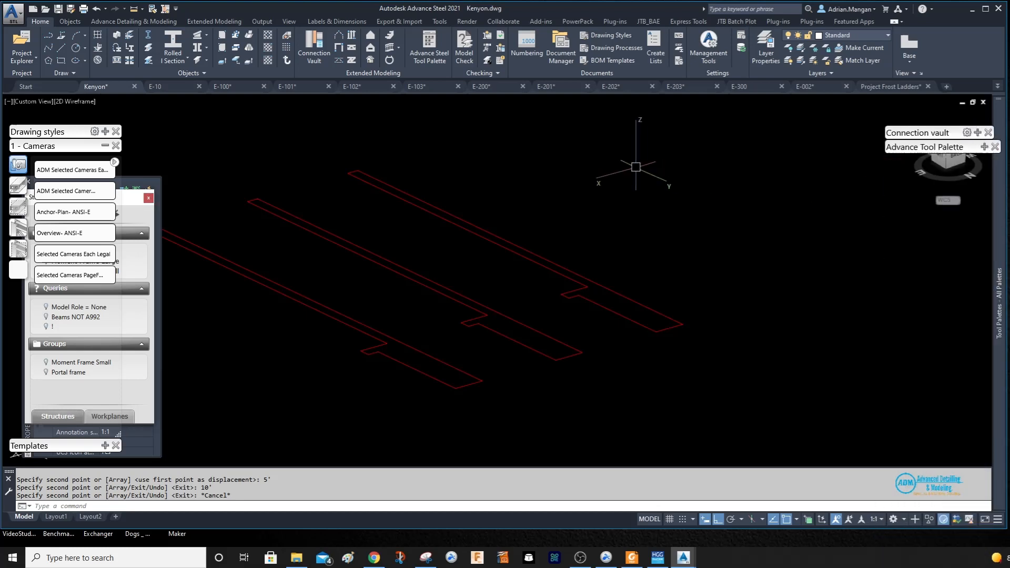
scroll(626, 291, "down", 3)
scroll(627, 290, "up", 3)
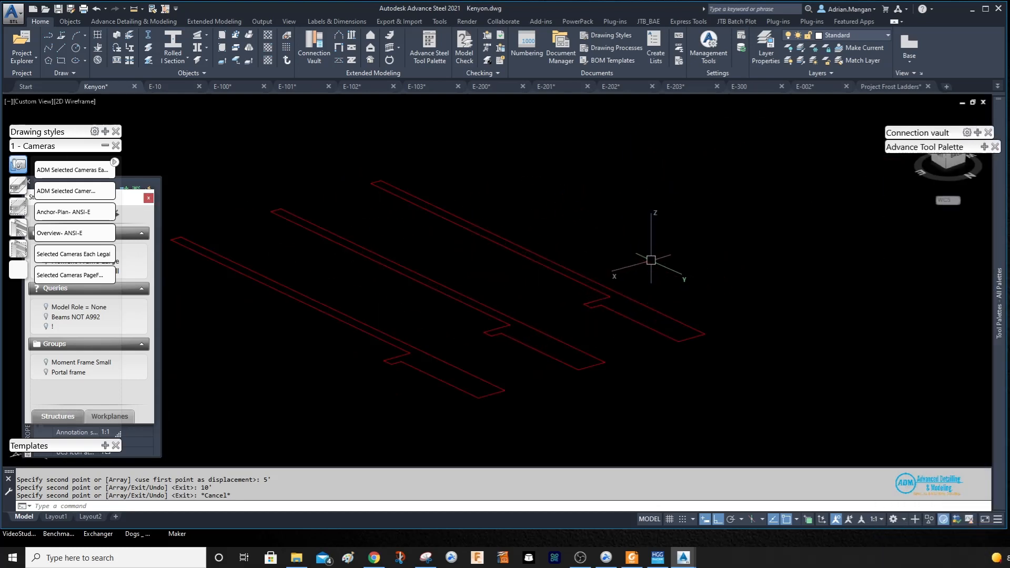
Make Concrete walls the current layer and select the upper outline for the wall.
left_click(857, 36)
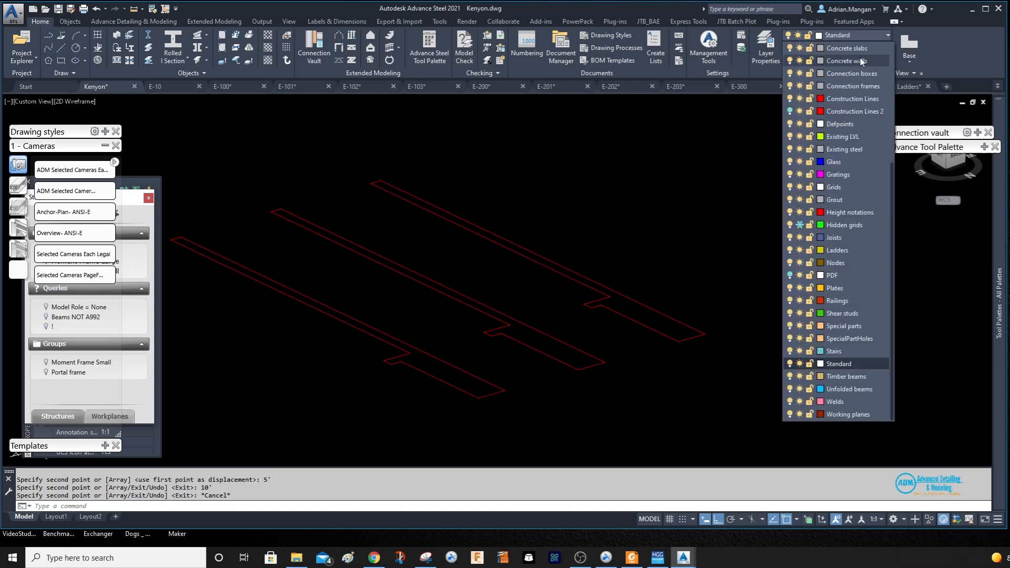
left_click(852, 98)
left_click(614, 306)
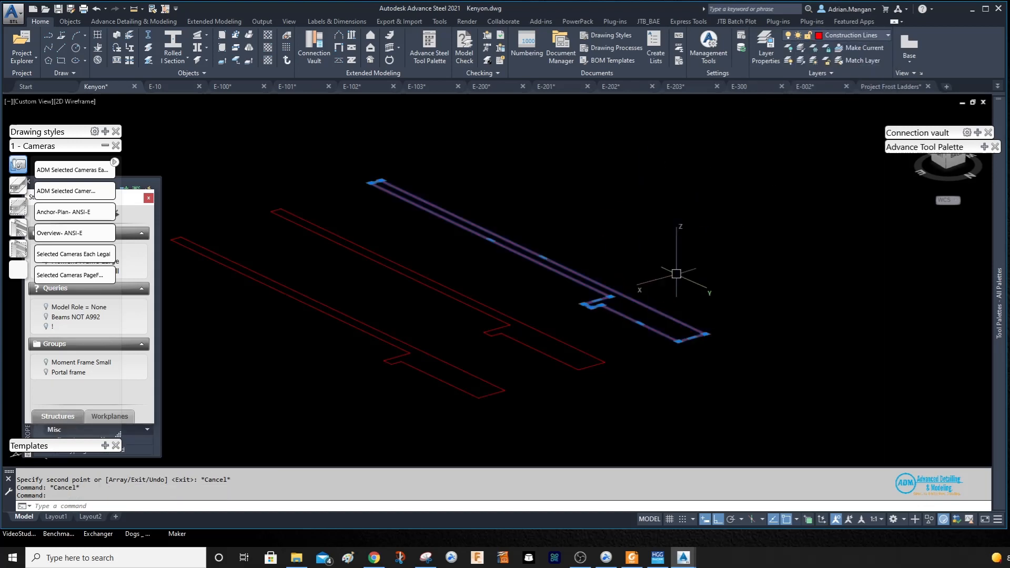
type("et")
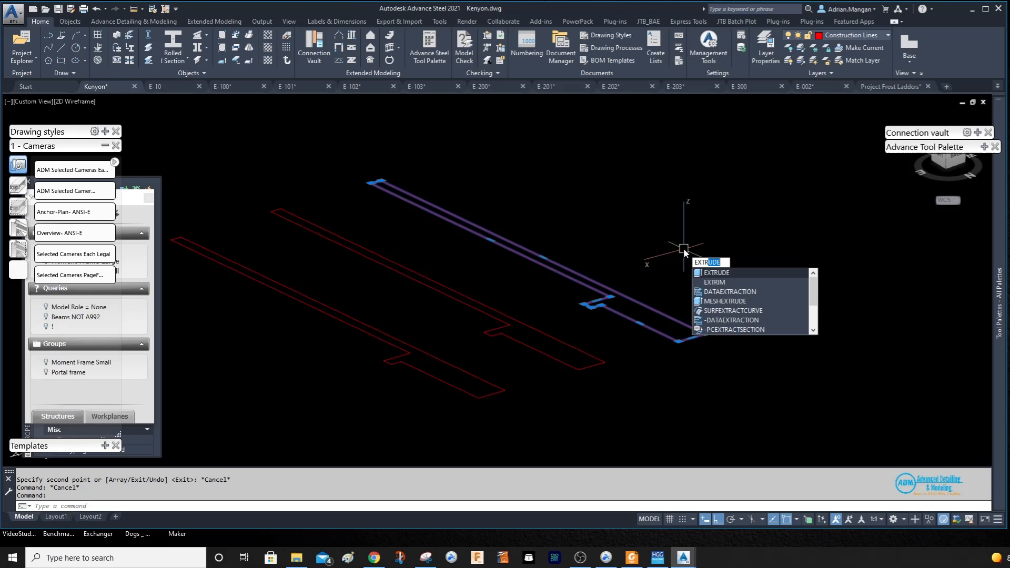
key("Return")
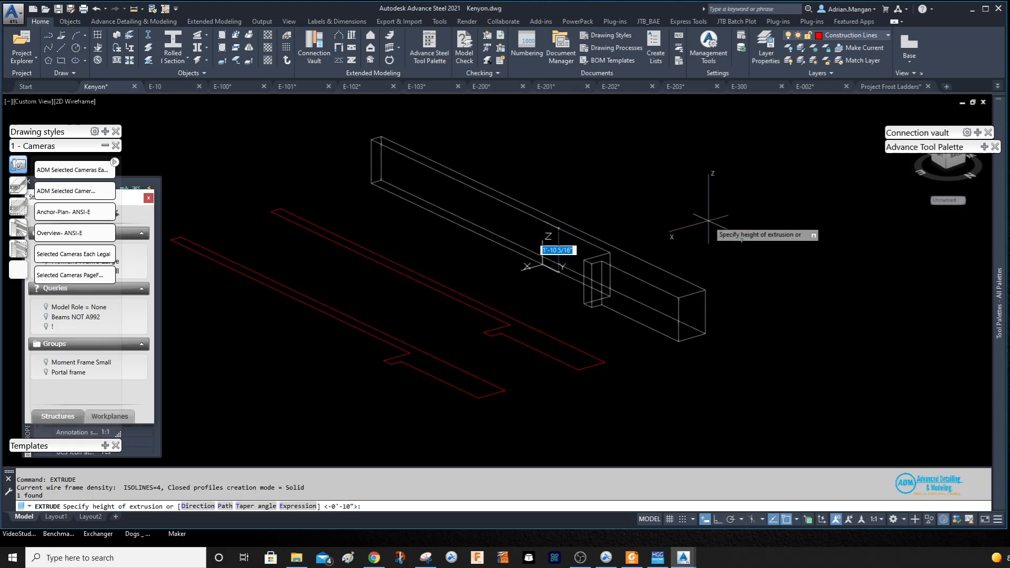
type("10")
key("Return")
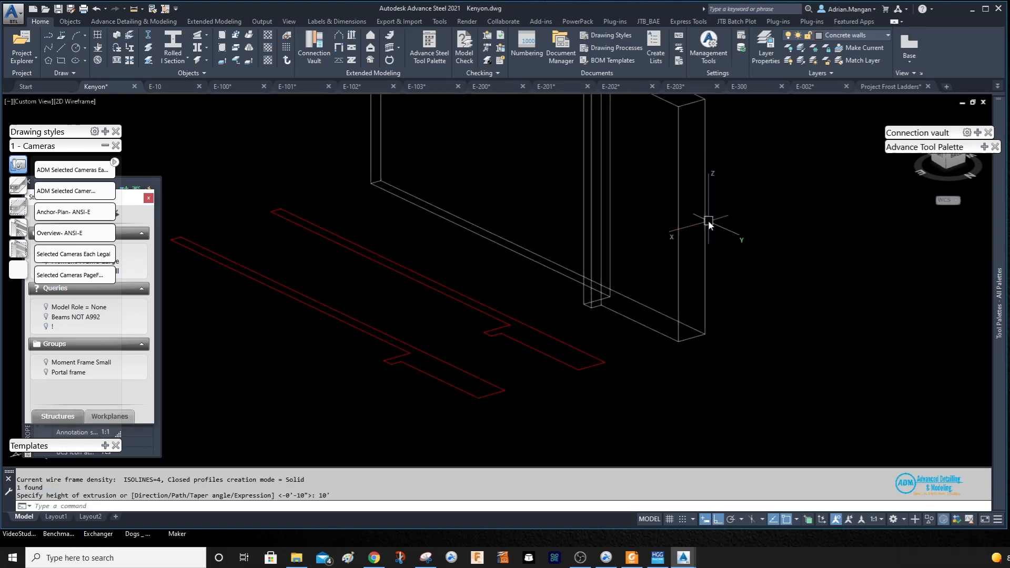
left_click(706, 188)
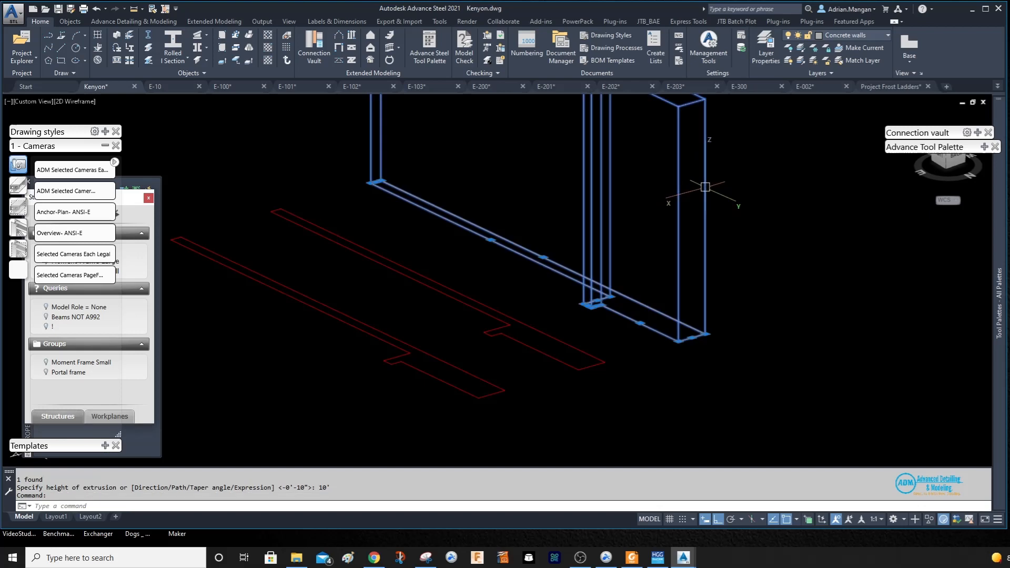
scroll(705, 188, "down", 2)
key("Escape")
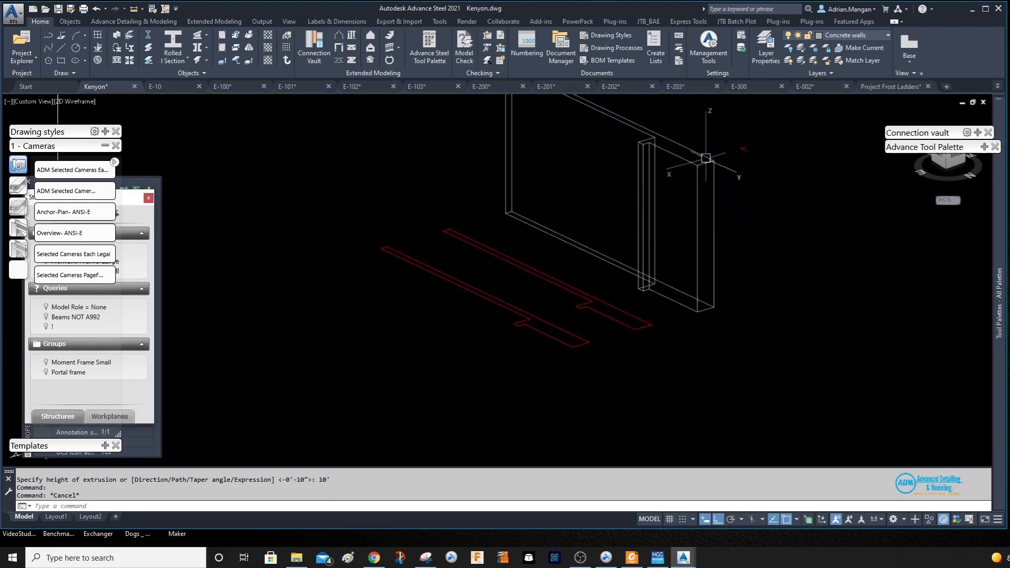
scroll(700, 161, "up", 1)
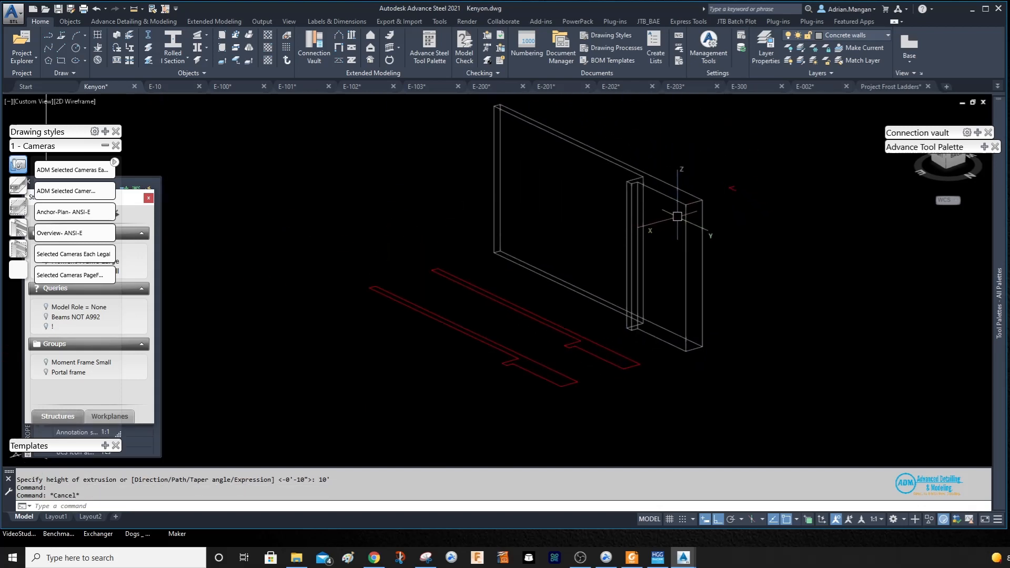
scroll(670, 236, "up", 1)
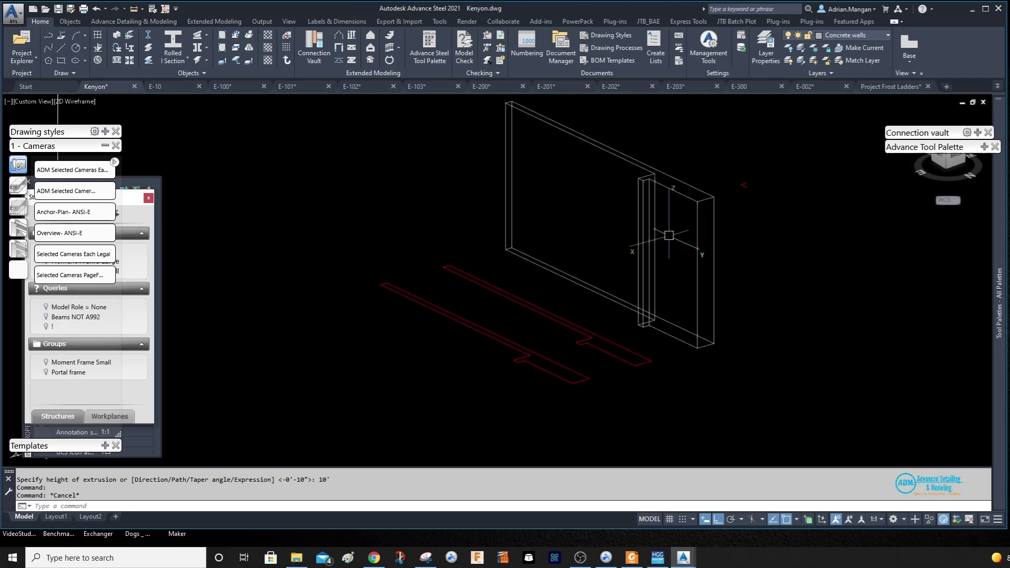
On the E-100 sheet, review the wall's Cut region hatch properties and recenter the view.
left_click(223, 85)
scroll(702, 208, "up", 5)
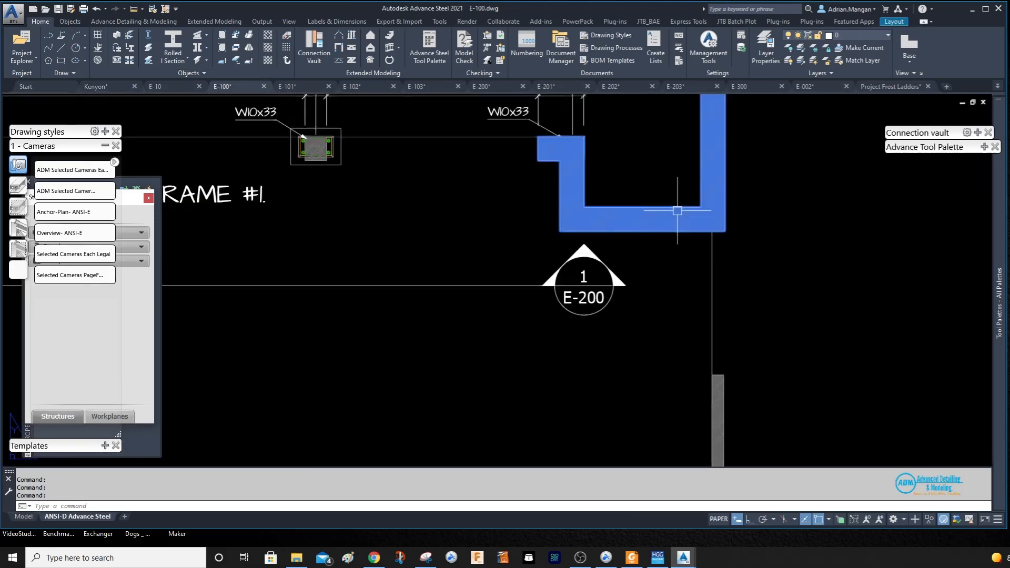
double_click(684, 227)
left_click(893, 231)
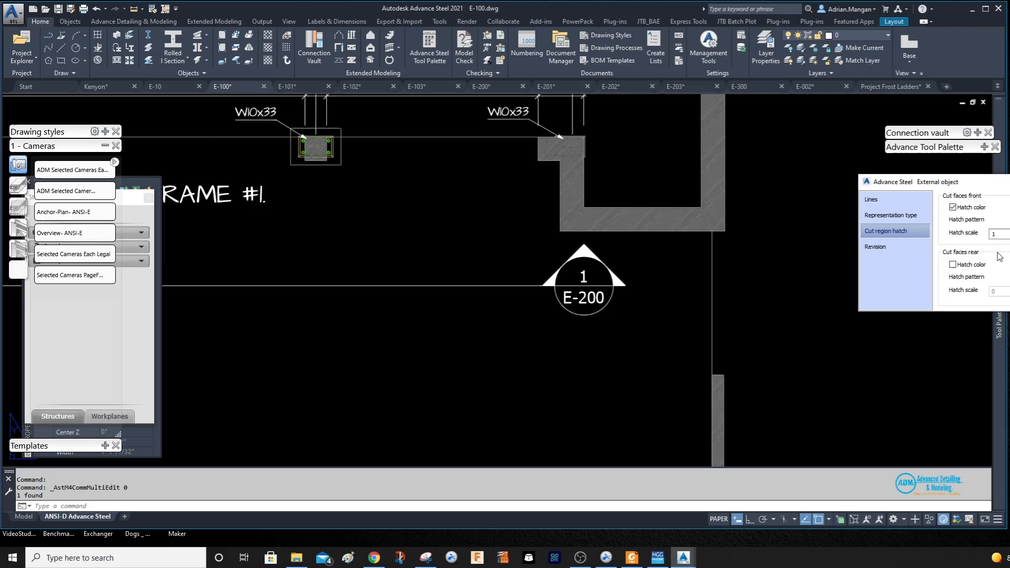
key("Escape")
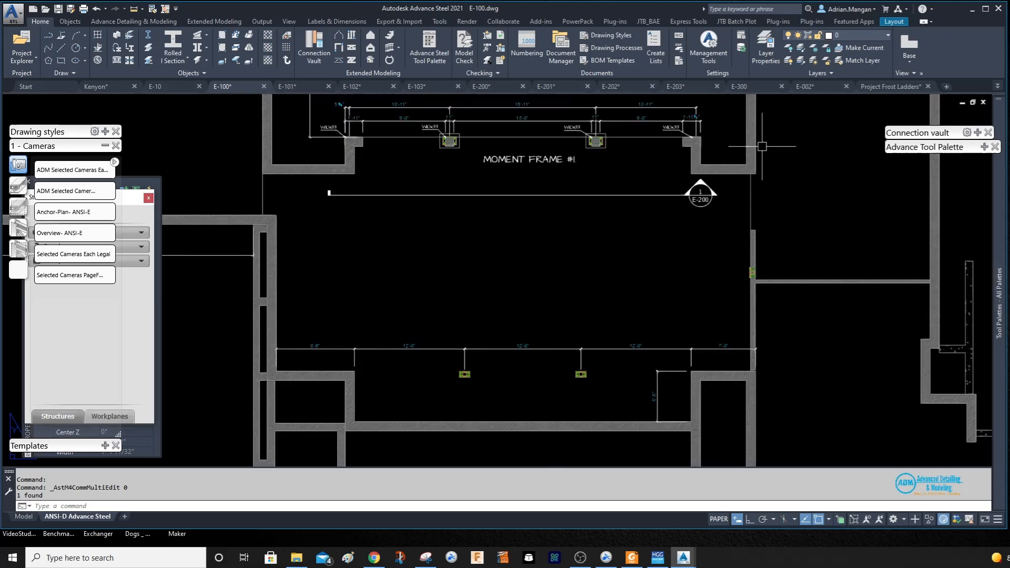
scroll(679, 219, "down", 6)
middle_click_drag(703, 134, 662, 167)
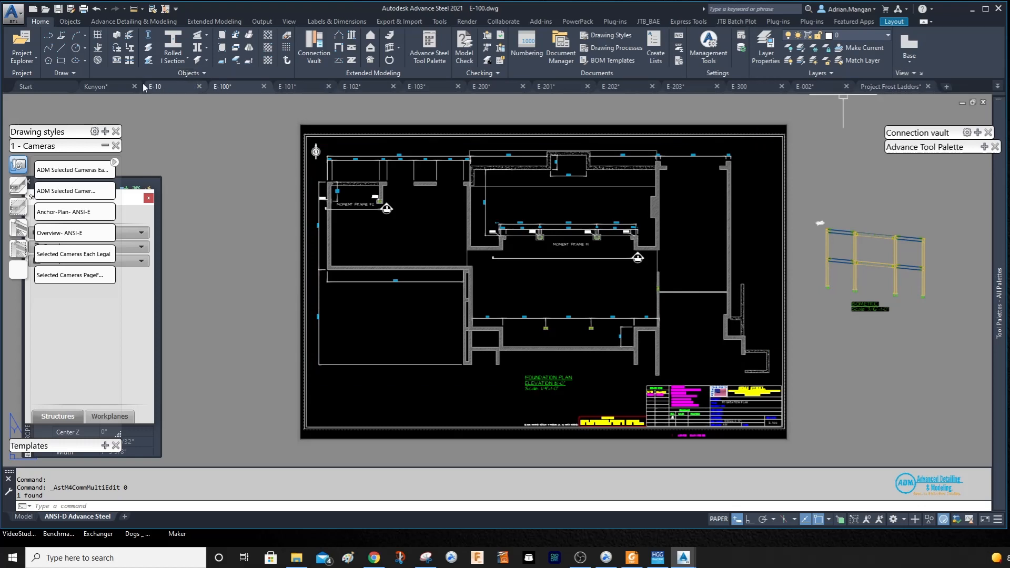
Back in the Kenyon model, check the extruded wall solid's quick properties and orbit it.
left_click(95, 87)
scroll(553, 301, "up", 1)
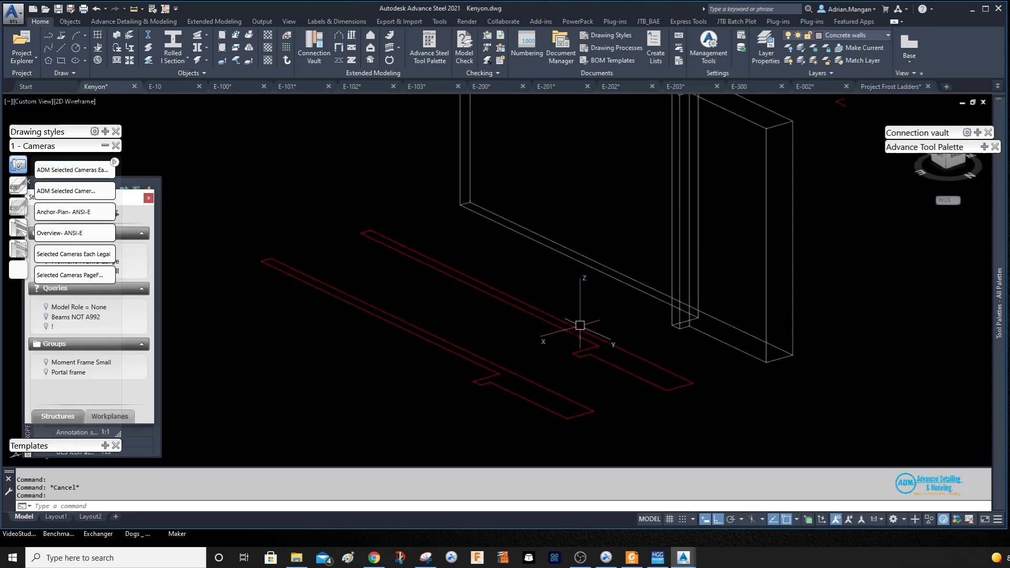
scroll(605, 337, "down", 1)
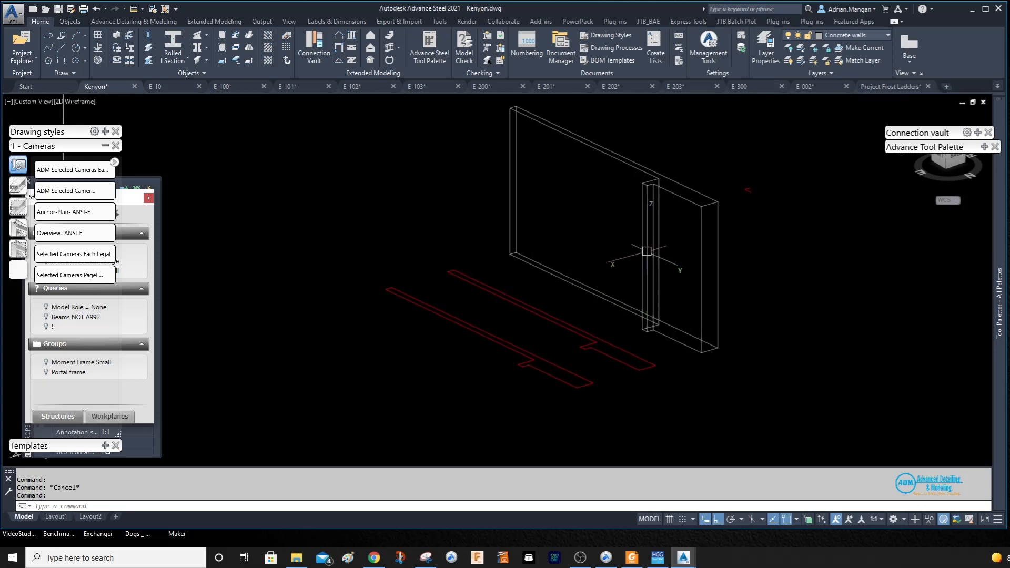
left_click(665, 185)
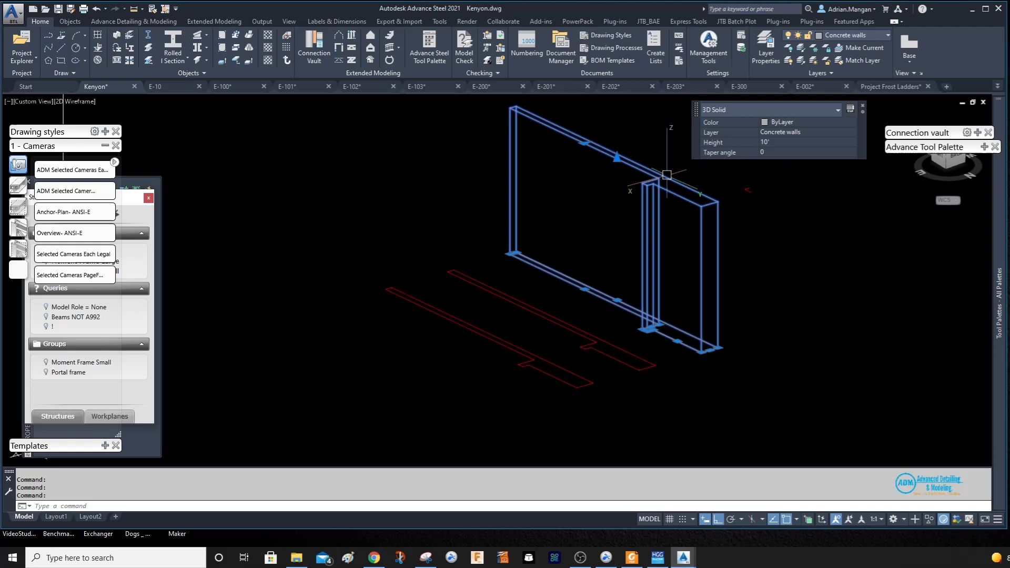
key("Escape")
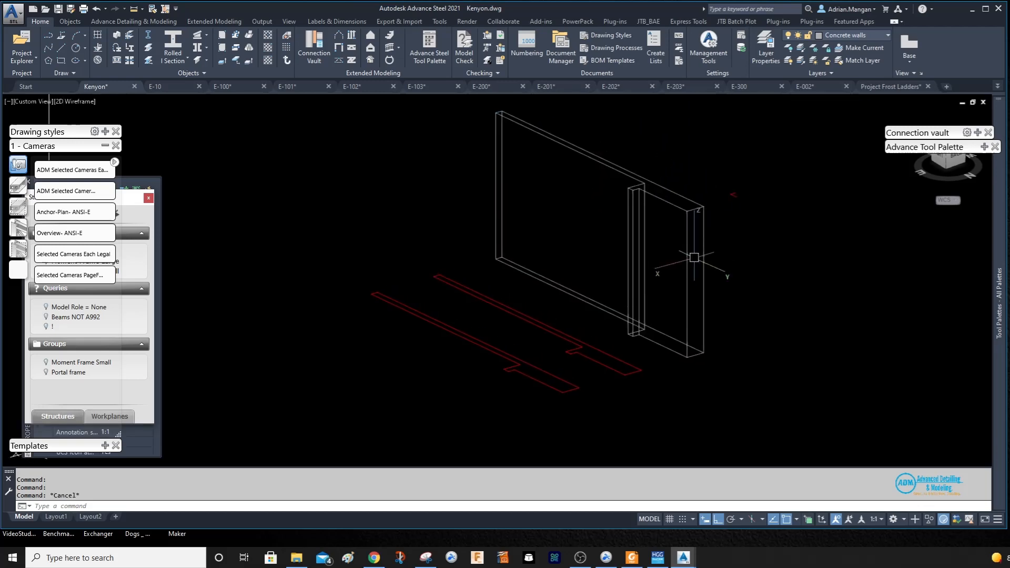
scroll(693, 259, "down", 2)
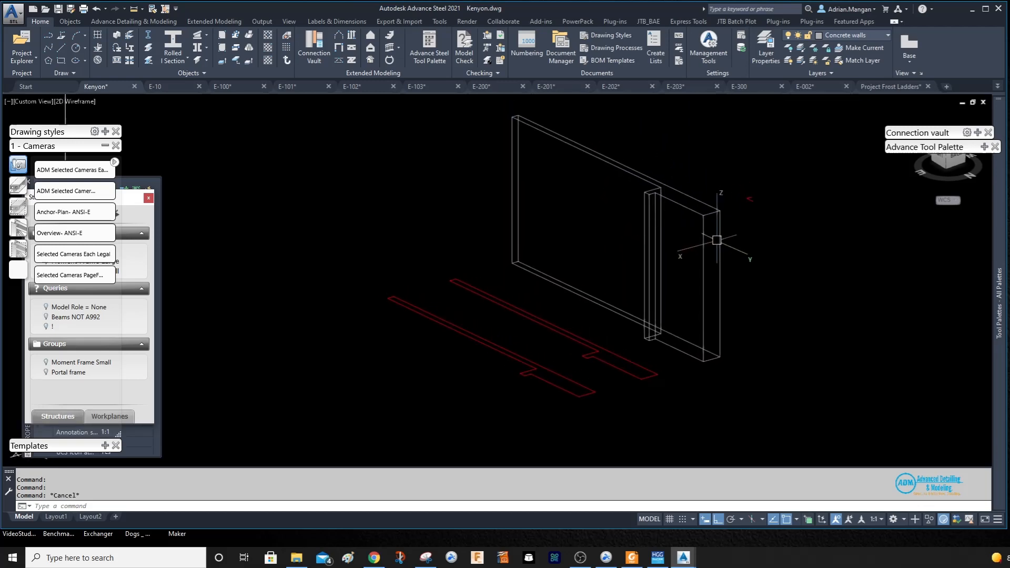
scroll(663, 262, "down", 8)
scroll(635, 268, "up", 3)
scroll(631, 265, "up", 5)
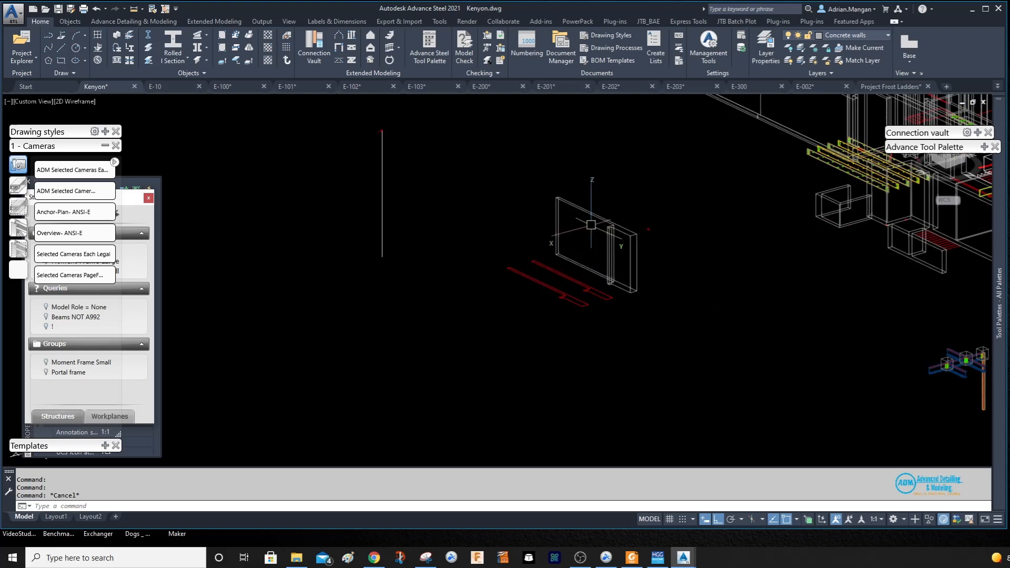
scroll(594, 213, "up", 3)
middle_click_drag(594, 214, 655, 215, "shift")
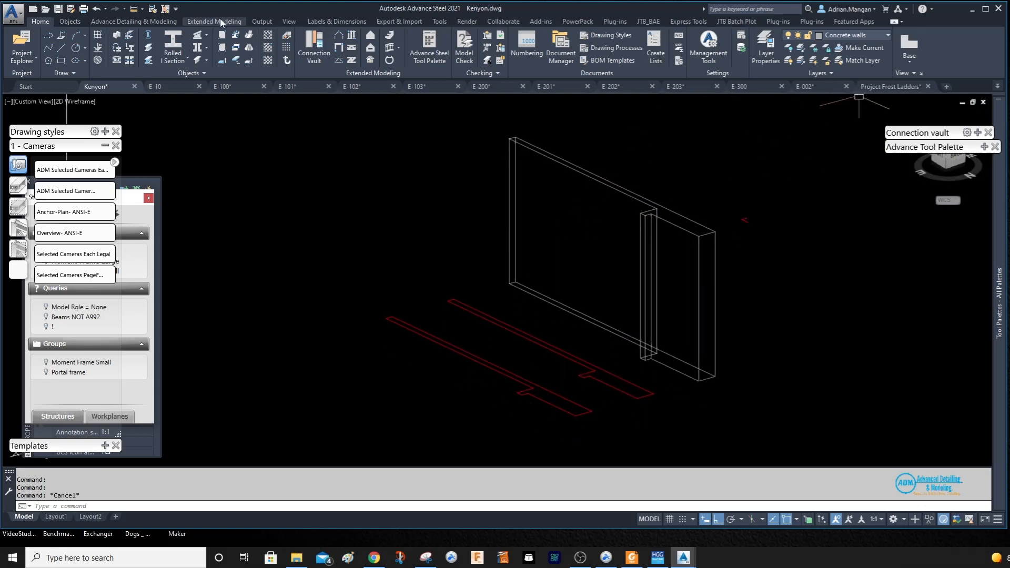
Create a plate from the red wall outline polyline using Plate from polyline.
left_click(72, 22)
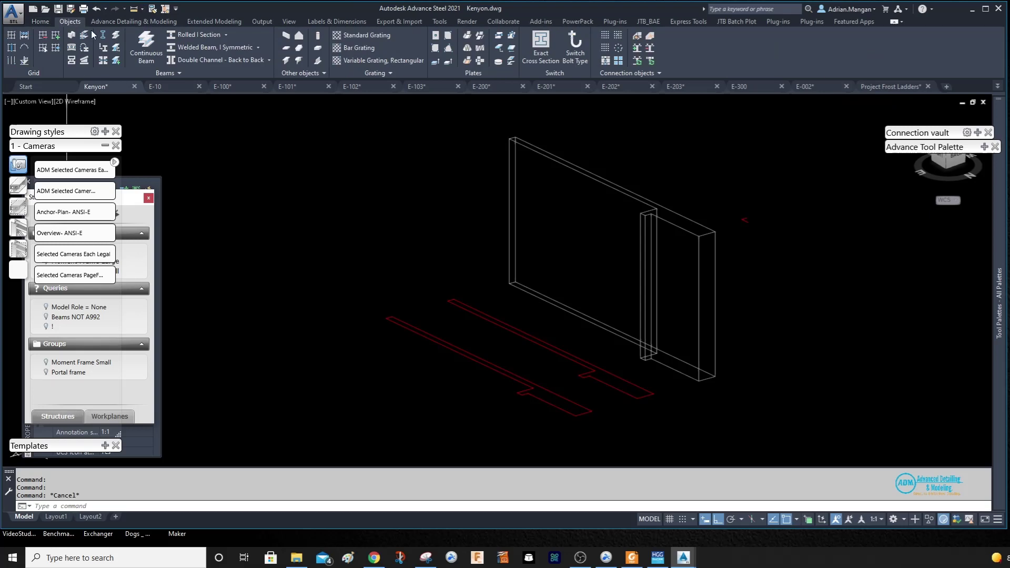
left_click(435, 64)
left_click(553, 349)
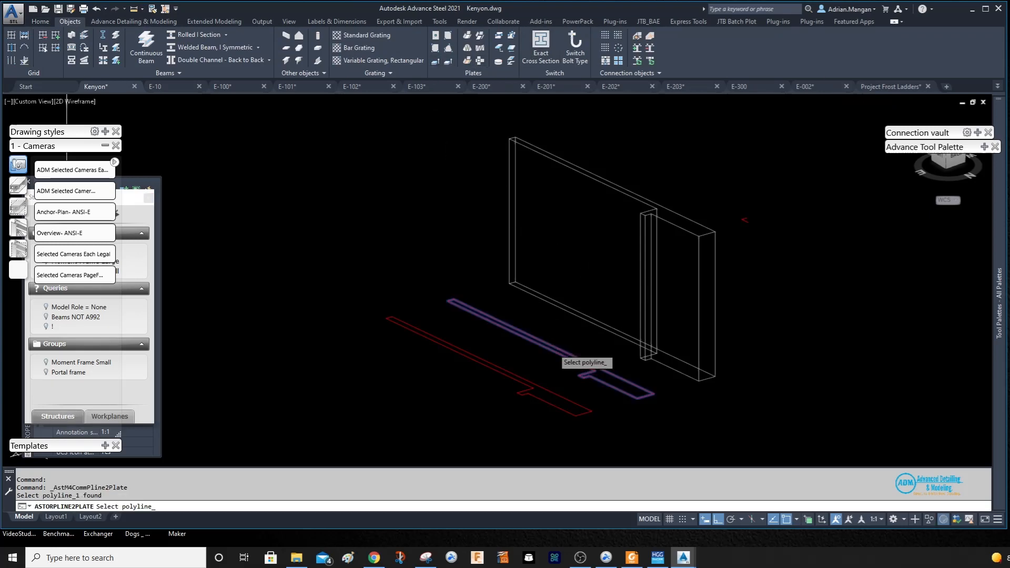
key("Return")
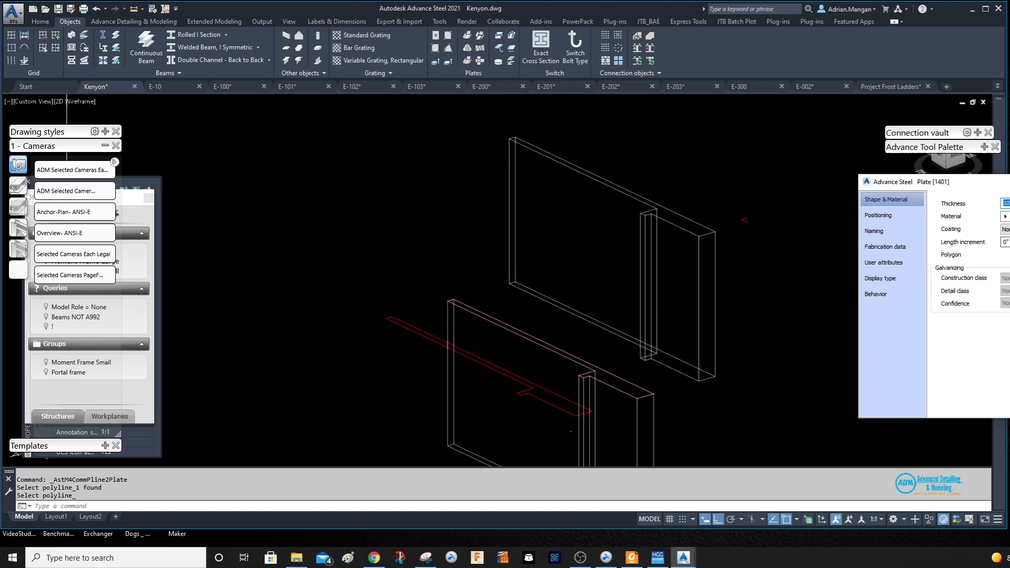
Review the Plate dialog's positioning, shape, naming and behavior settings and close it.
left_click(914, 218)
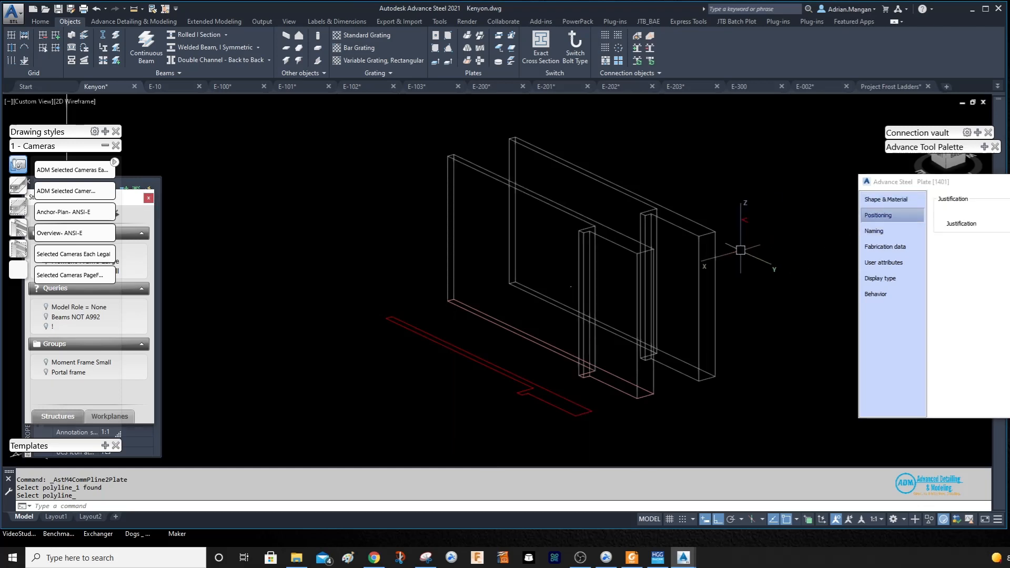
left_click(885, 199)
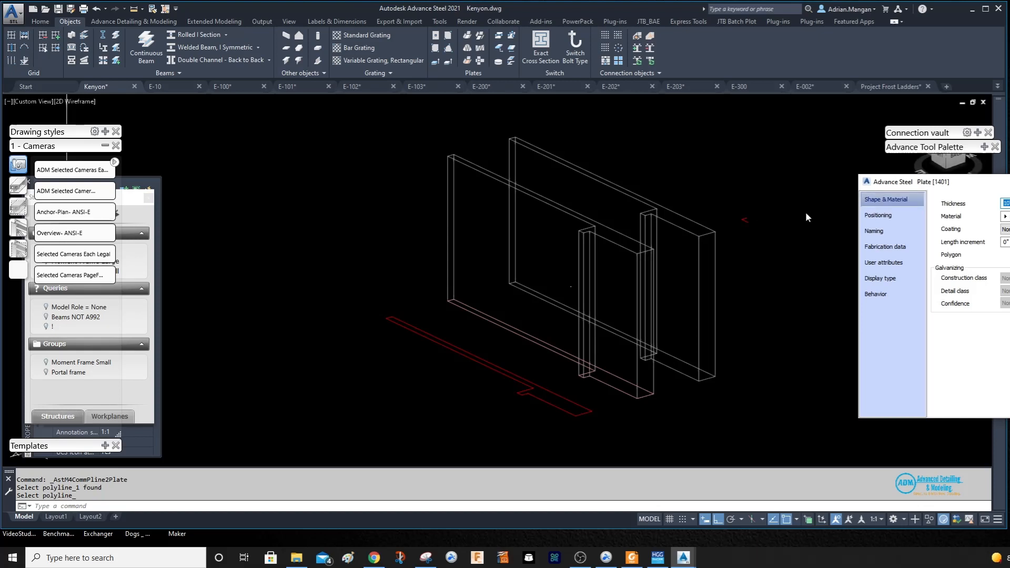
left_click(871, 231)
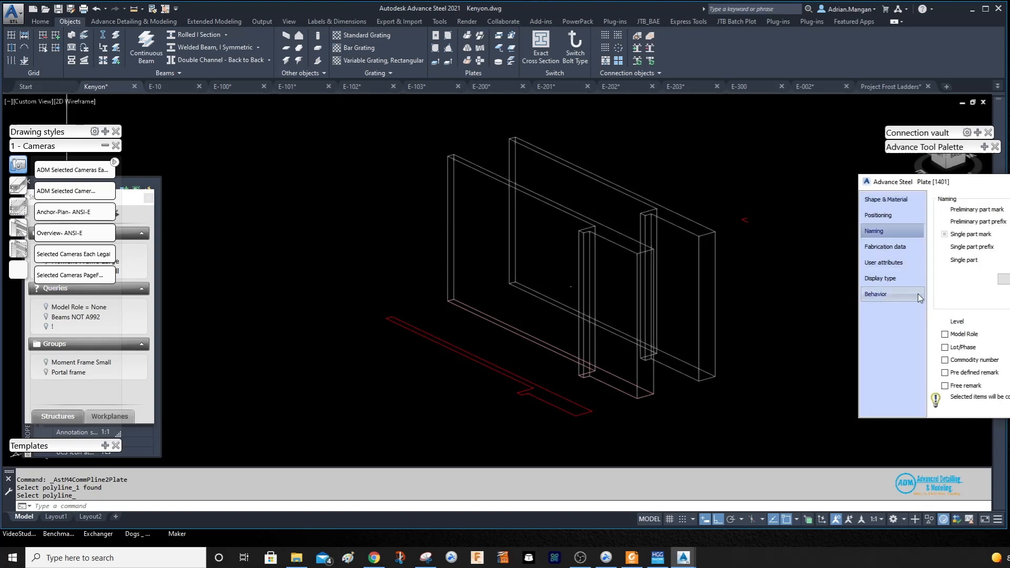
left_click(891, 293)
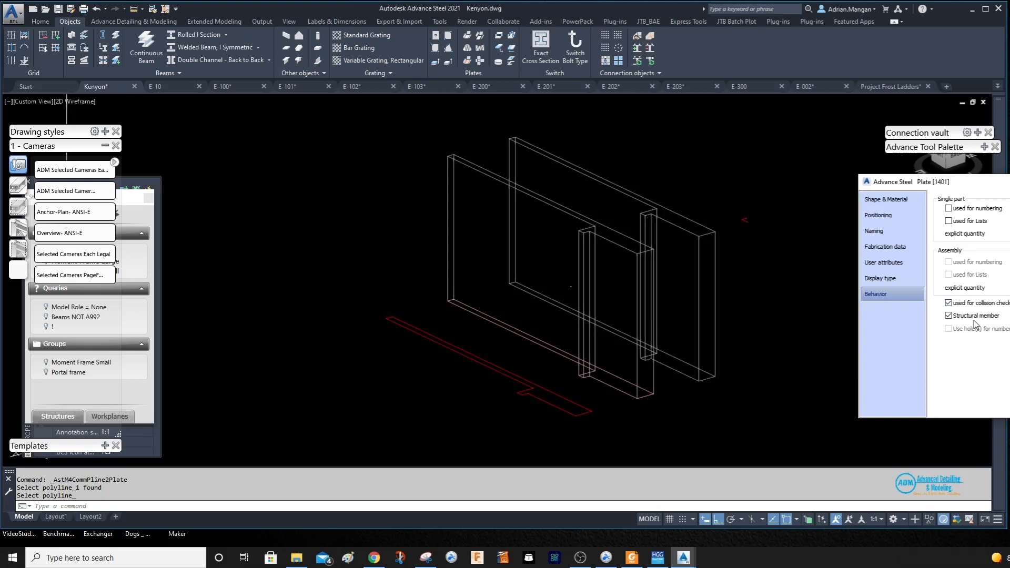
key("Return")
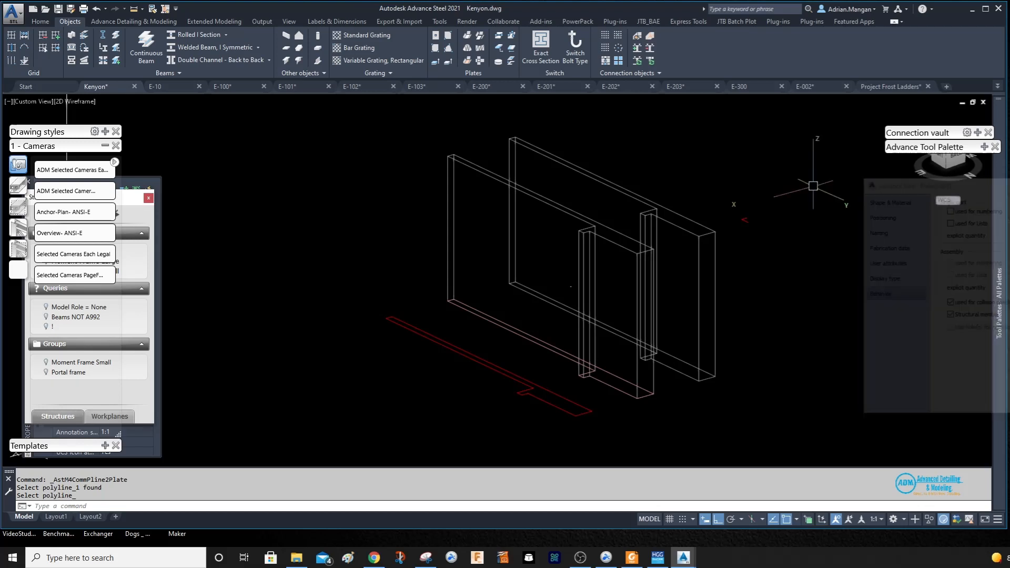
scroll(653, 193, "up", 1)
scroll(533, 316, "up", 1)
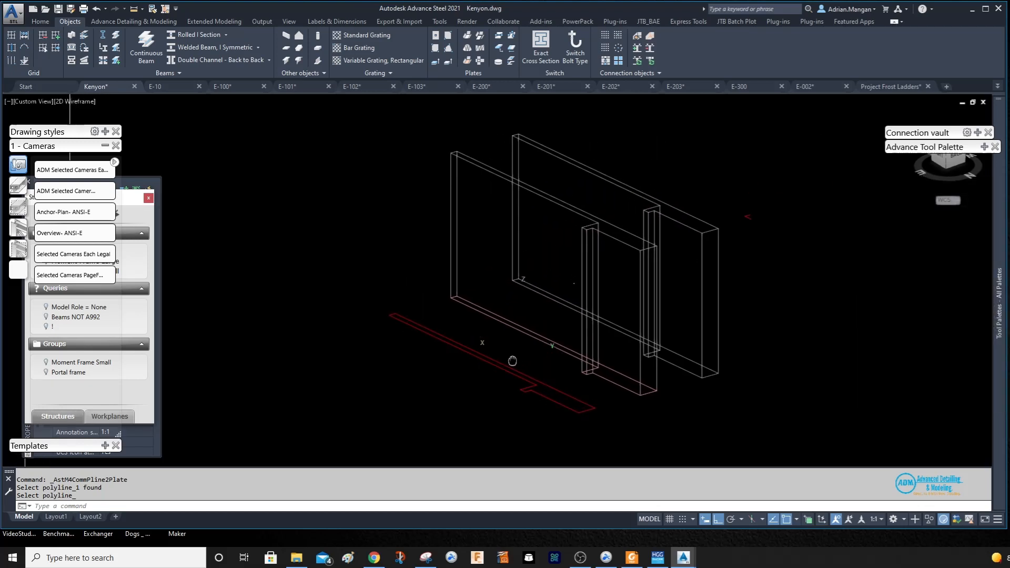
scroll(505, 371, "up", 1)
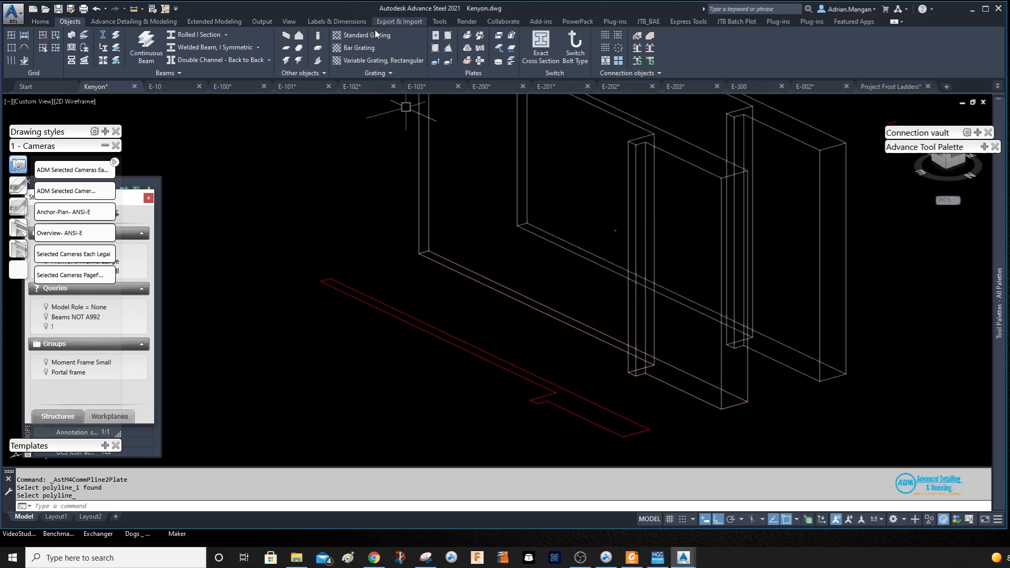
left_click(41, 22)
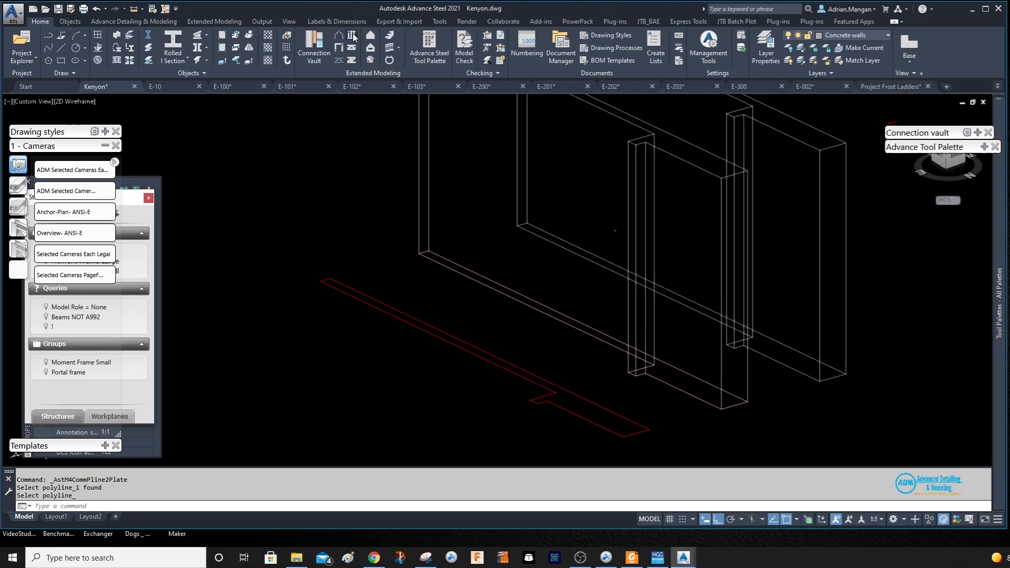
Trace an Advance Steel wall along the last red outline and finish its points.
left_click(71, 21)
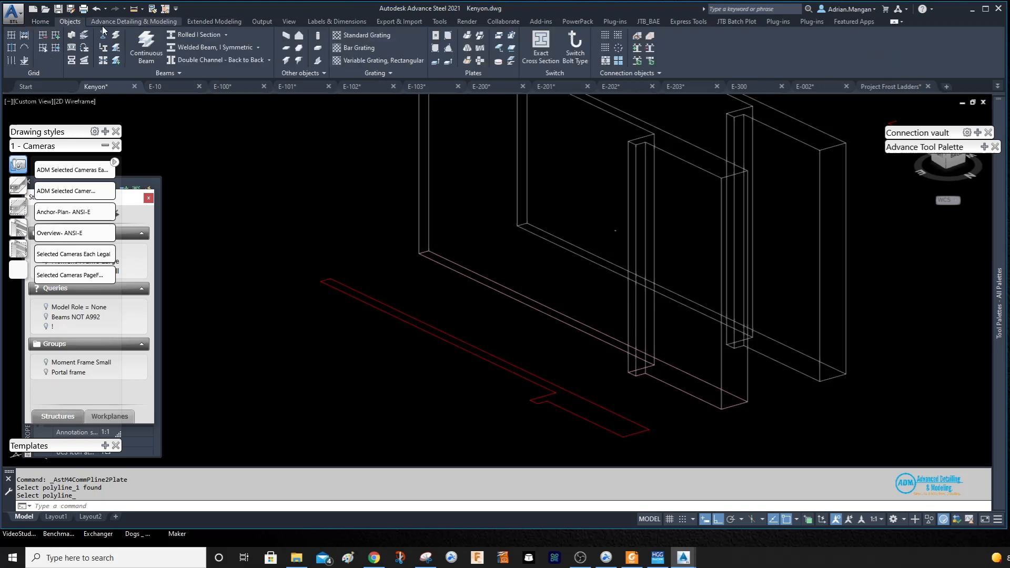
left_click(299, 35)
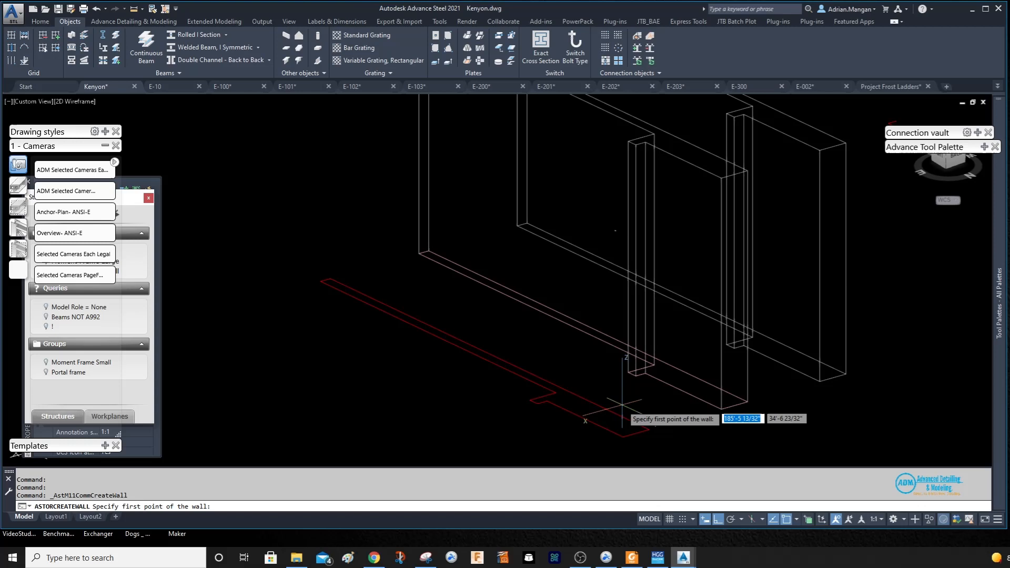
left_click(648, 431)
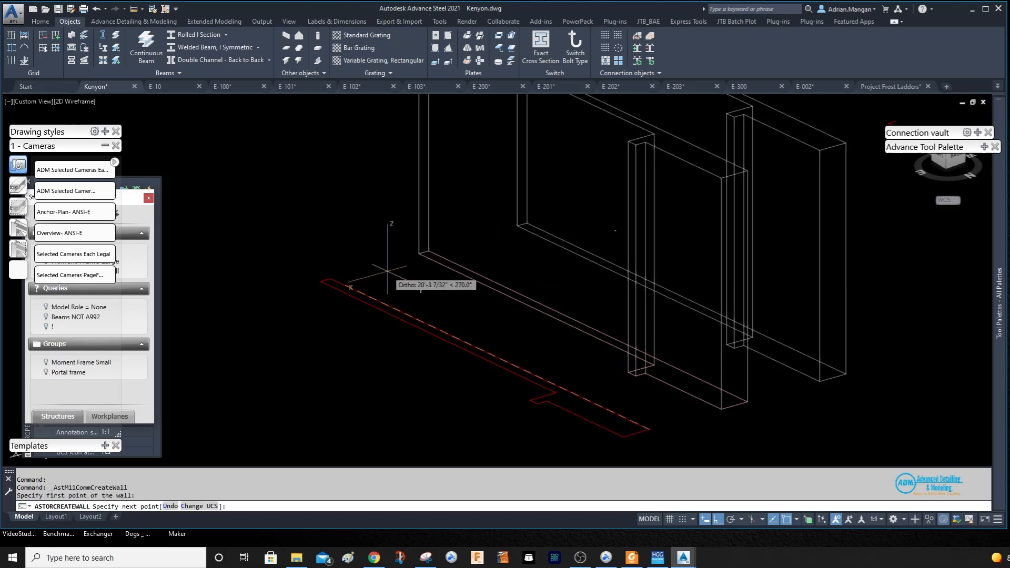
left_click(332, 280)
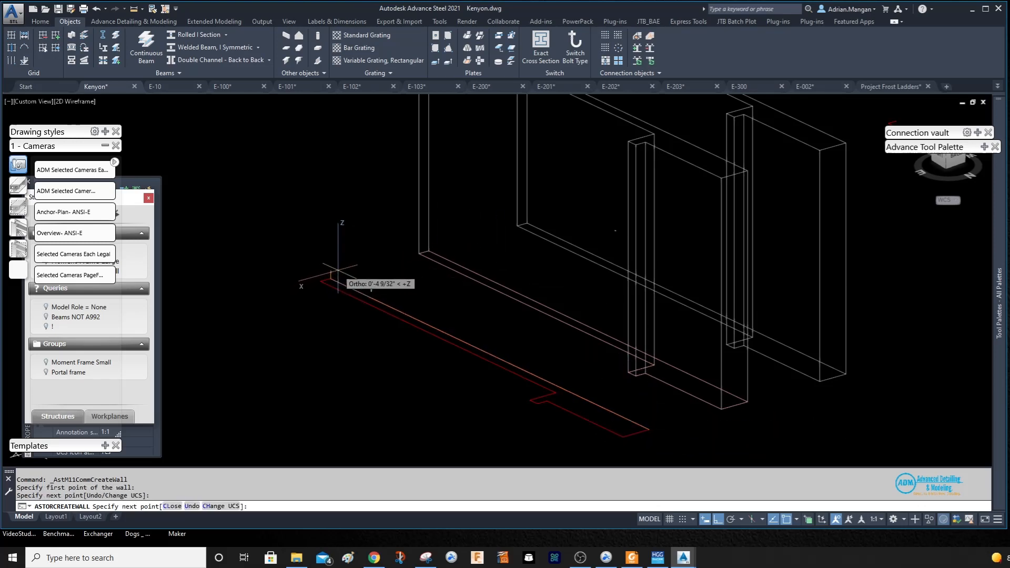
right_click(336, 278)
left_click(354, 284)
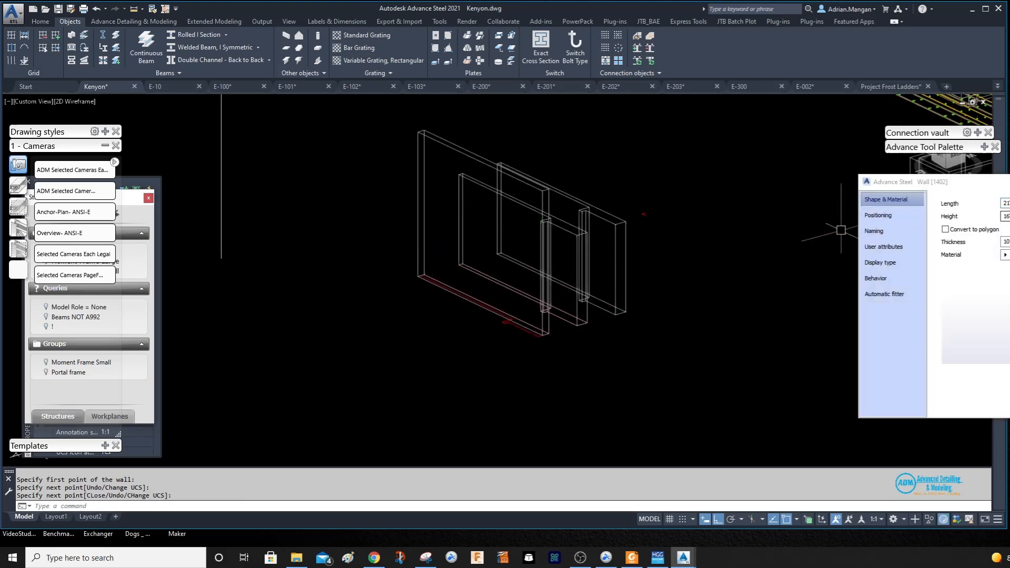
Adjust the new wall's Height and Thickness in the Wall dialog and close it.
left_click(1006, 217)
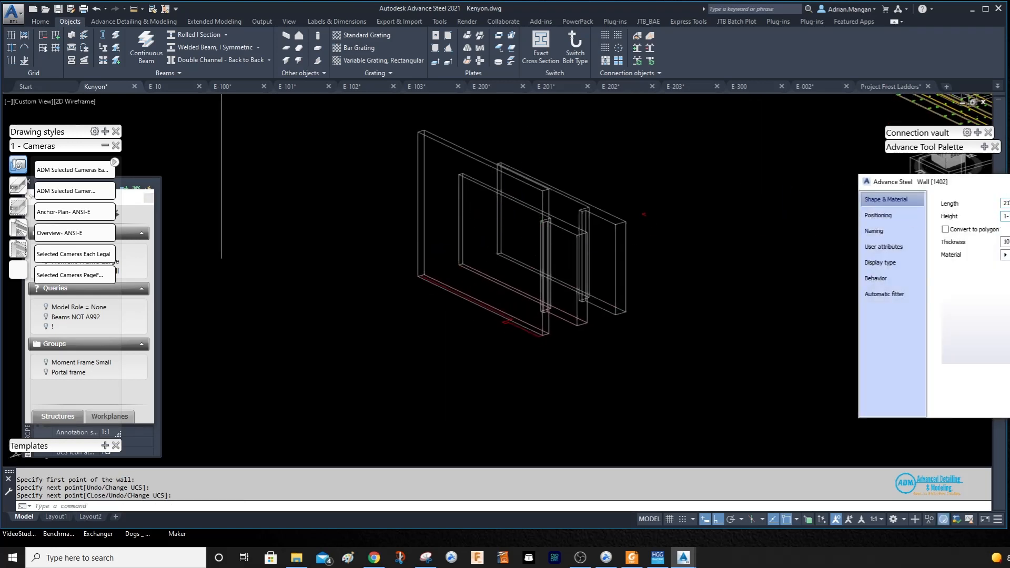
key("Return")
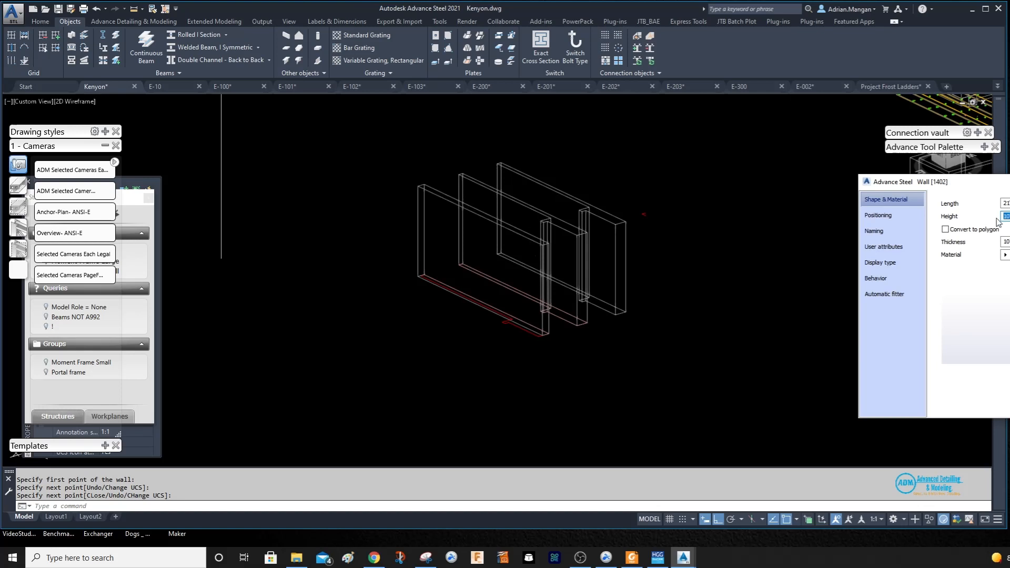
scroll(552, 324, "up", 2)
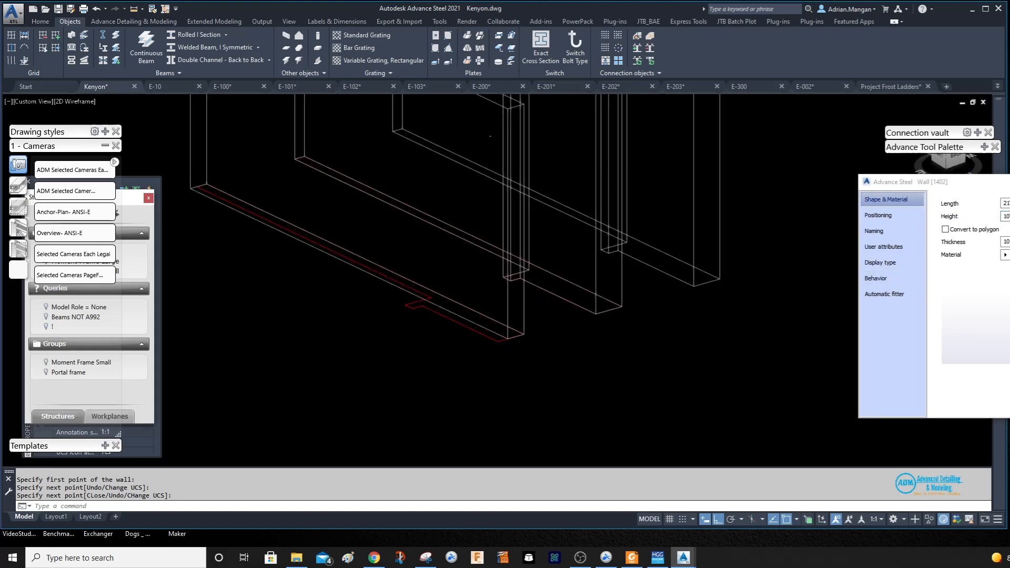
scroll(545, 316, "up", 2)
scroll(506, 316, "up", 2)
scroll(631, 333, "down", 3)
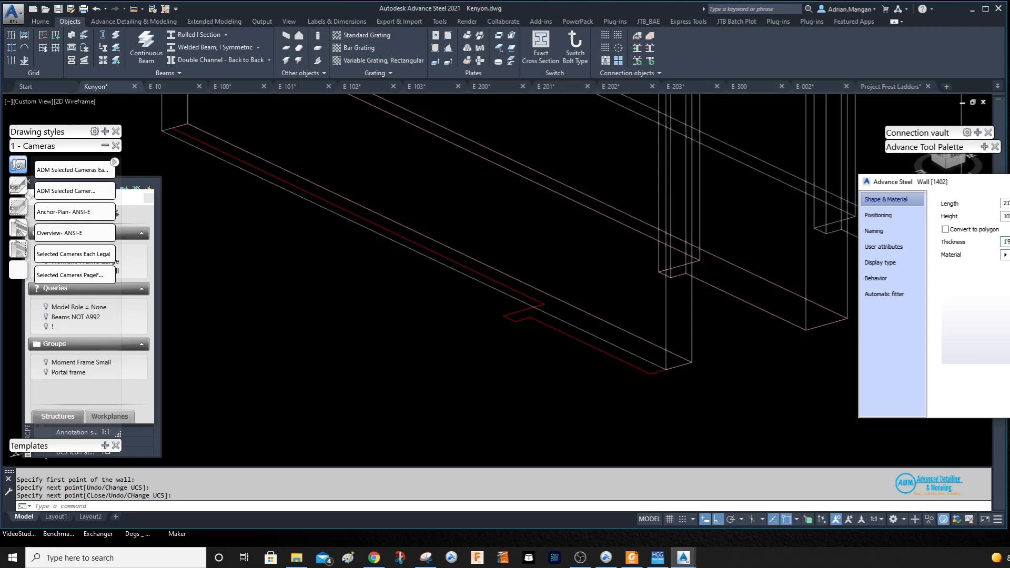
key("Return")
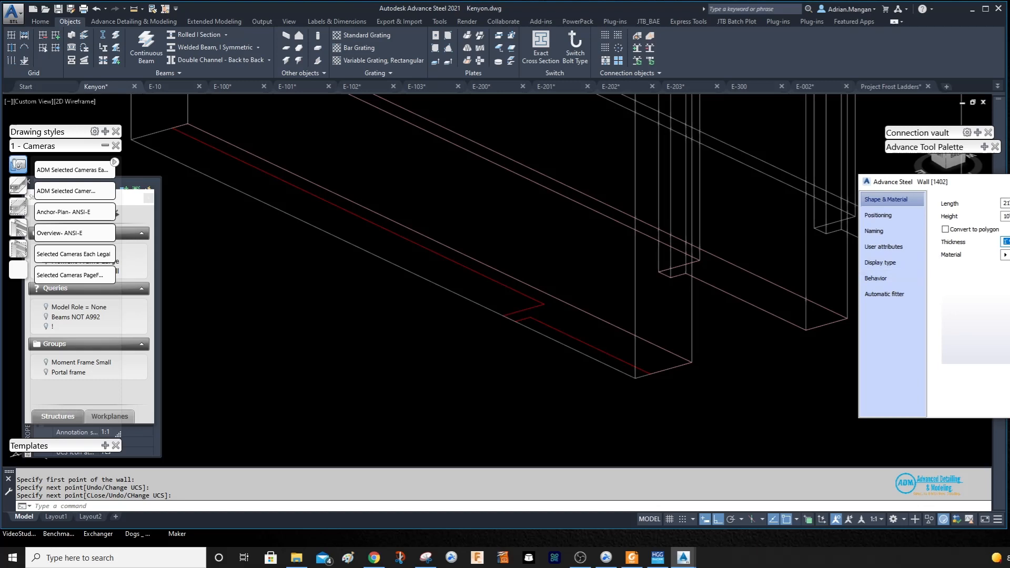
key("Escape")
scroll(715, 276, "down", 4)
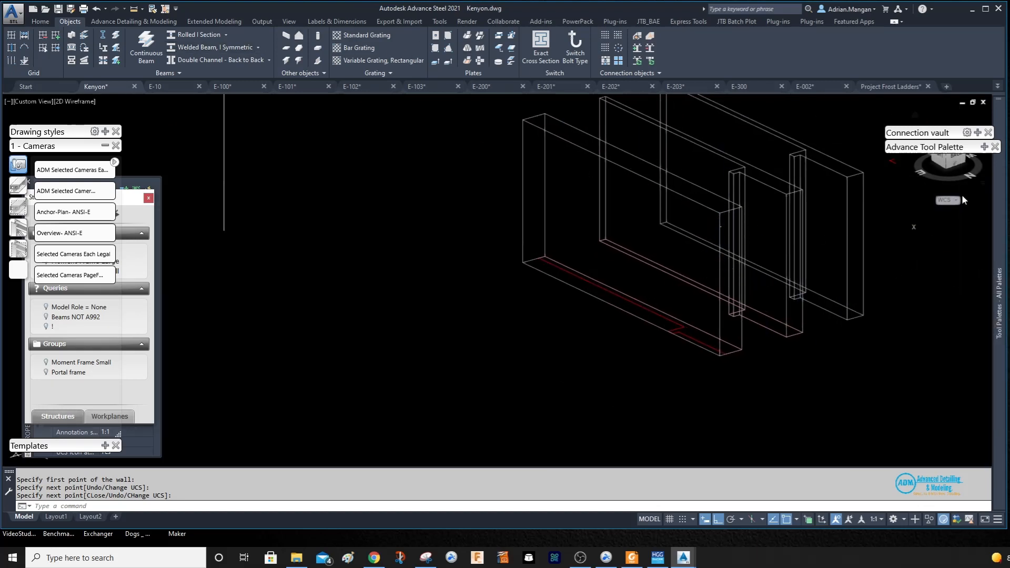
Cut a rectangular 2-point contour pocket into the first wall from the Features palette.
left_click(983, 149)
left_click(897, 322)
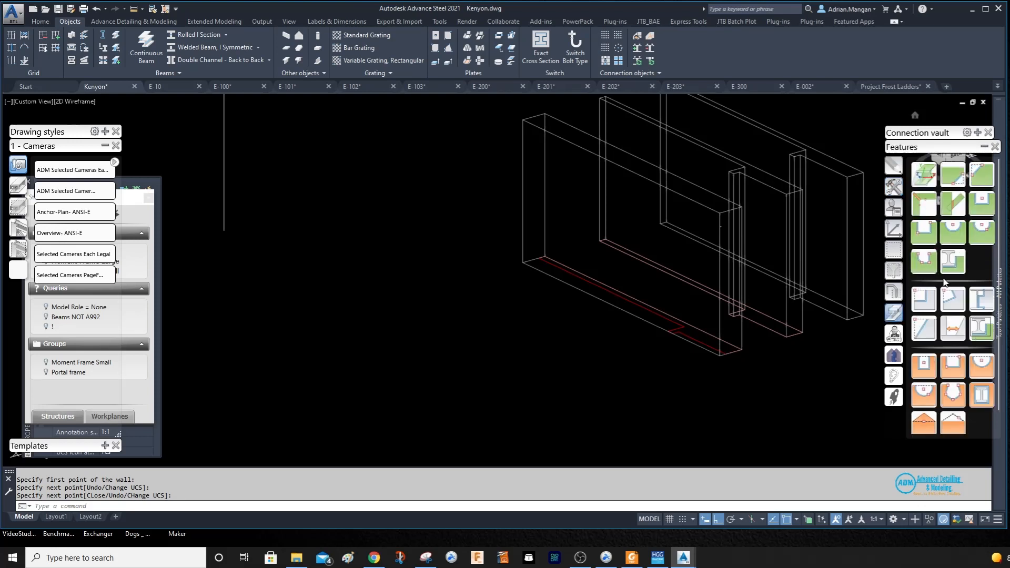
left_click(925, 261)
left_click(684, 190)
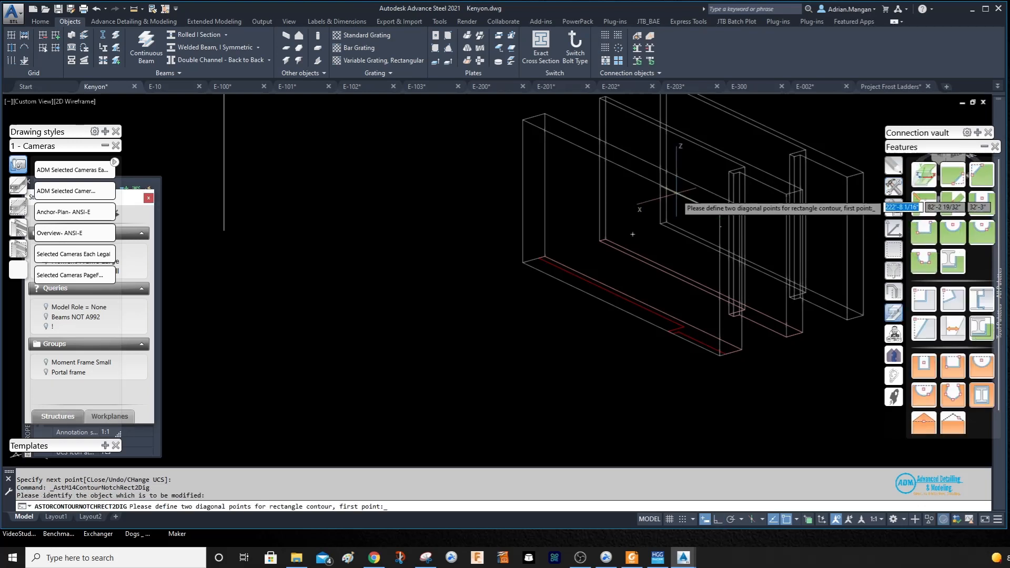
scroll(695, 347, "up", 4)
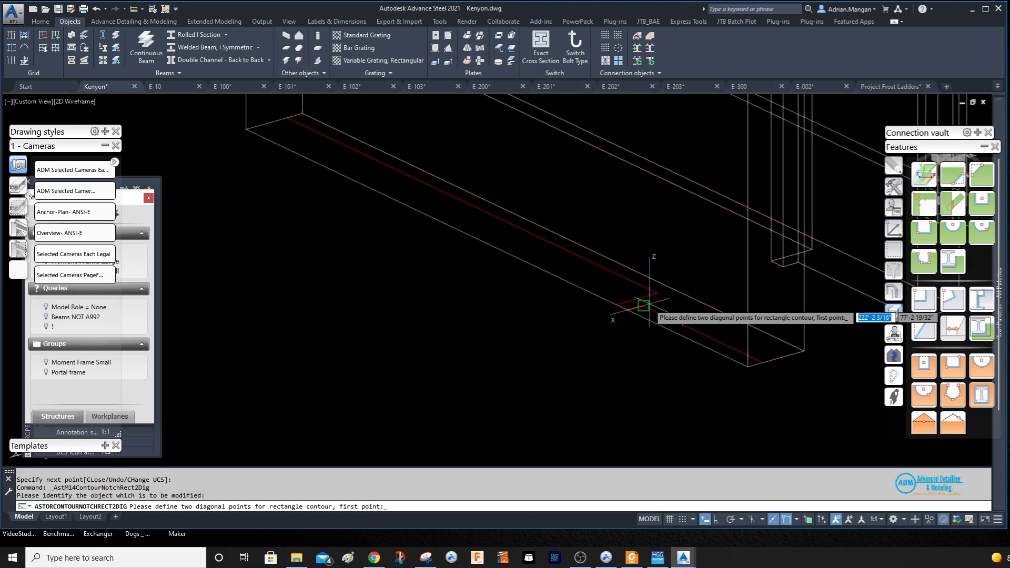
left_click(644, 306)
left_click(752, 348)
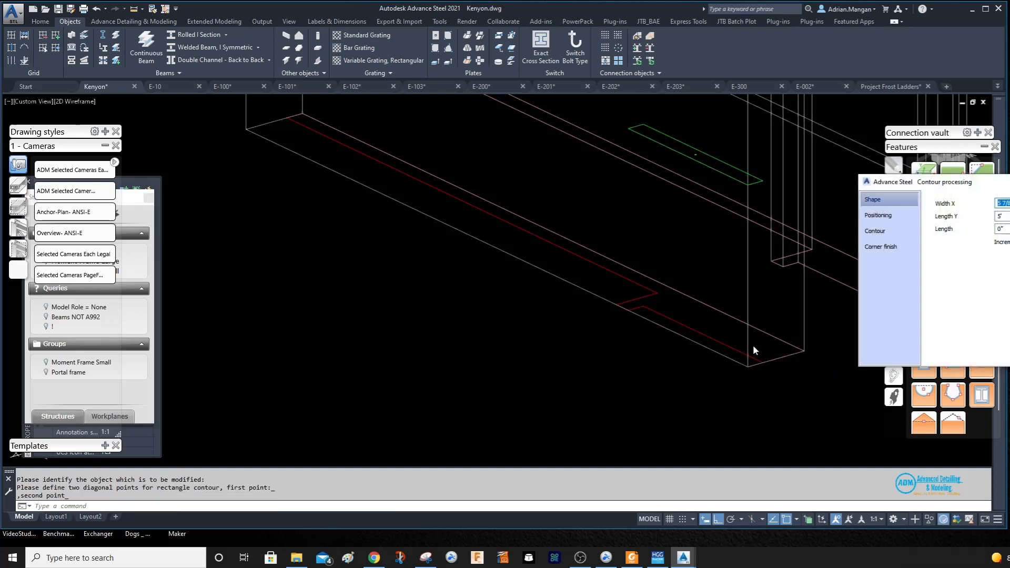
key("Escape")
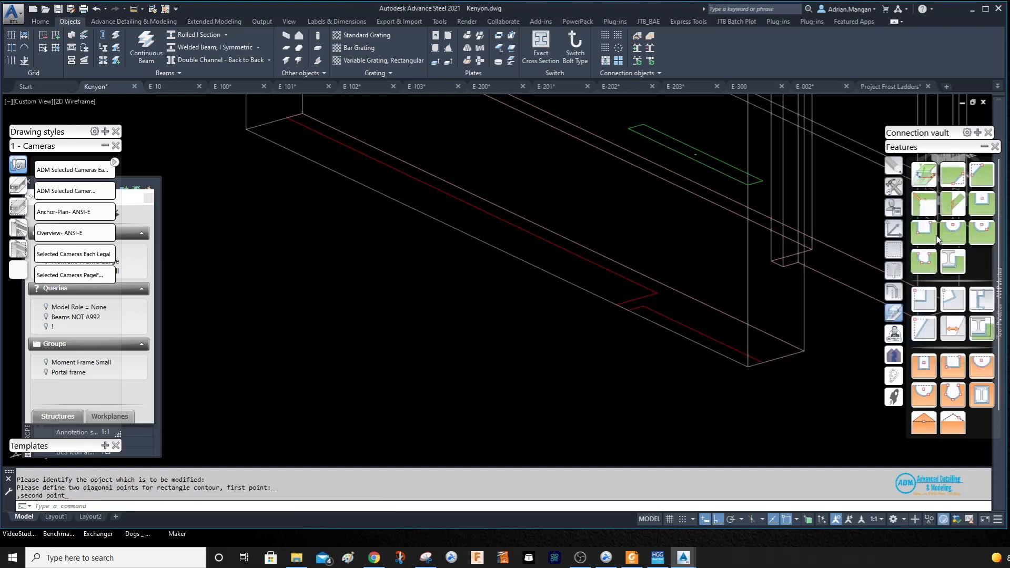
Repeat the rectangular contour cut on the next wall with two diagonal corners.
key("Return")
left_click(367, 176)
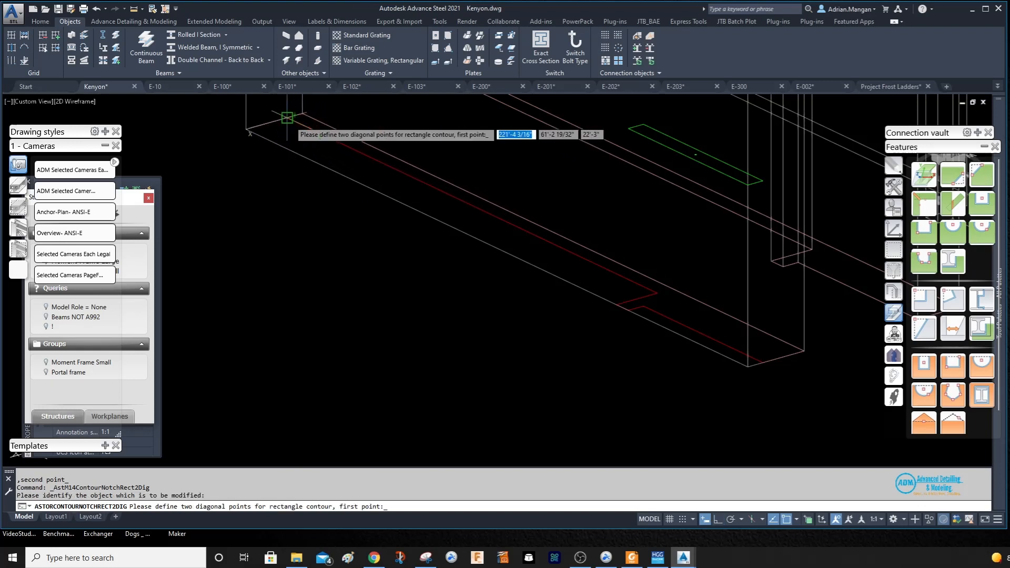
left_click(287, 119)
left_click(678, 292)
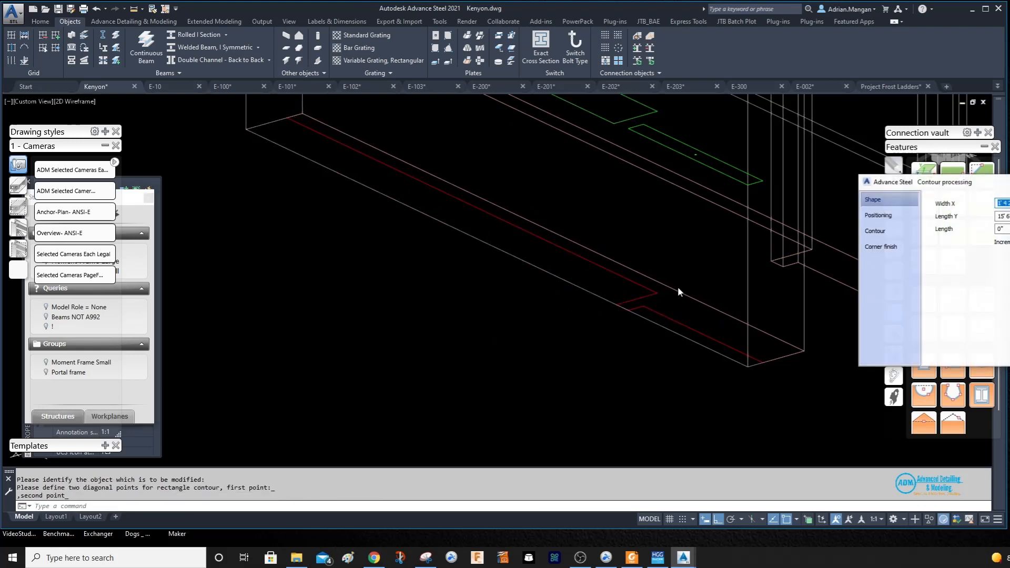
scroll(678, 292, "down", 3)
mouse_move(601, 261)
middle_mouse_down("shift")
mouse_move(573, 294)
mouse_move(552, 269)
middle_mouse_up("shift")
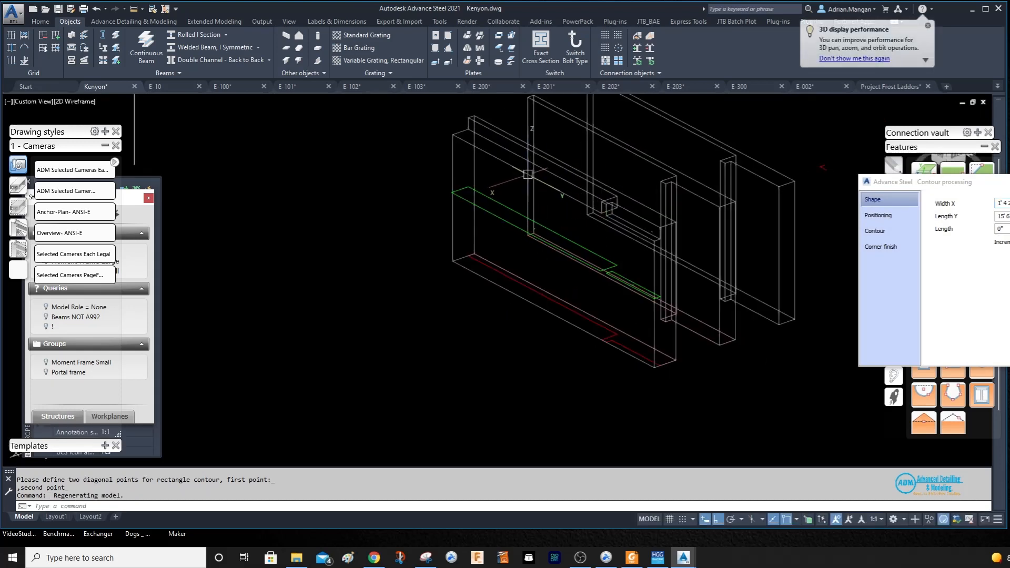
middle_click_drag(528, 175, 552, 182, "shift")
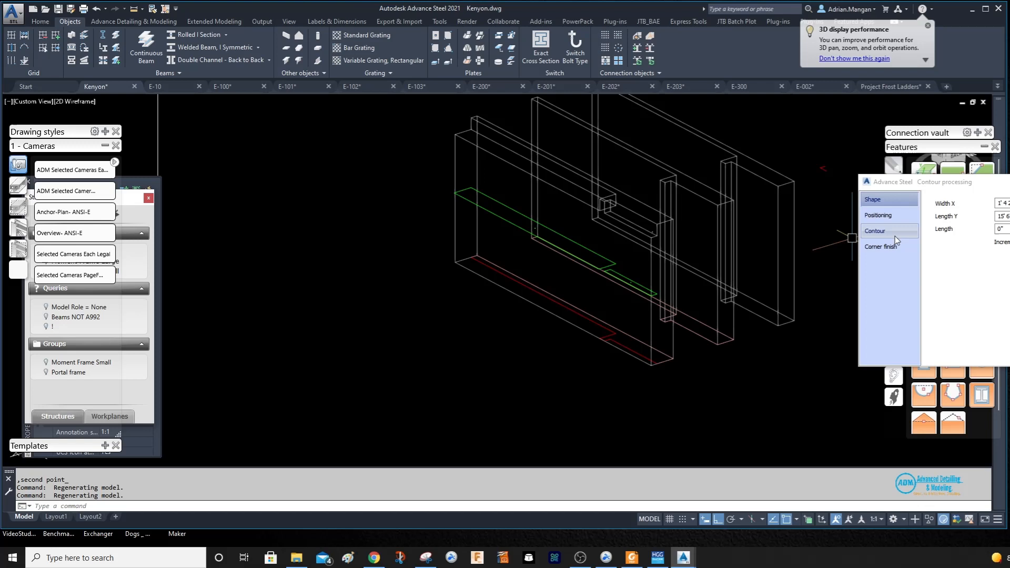
Uncheck boundary Side 2 on the pocket contour, close, and reopen its settings.
left_click(877, 231)
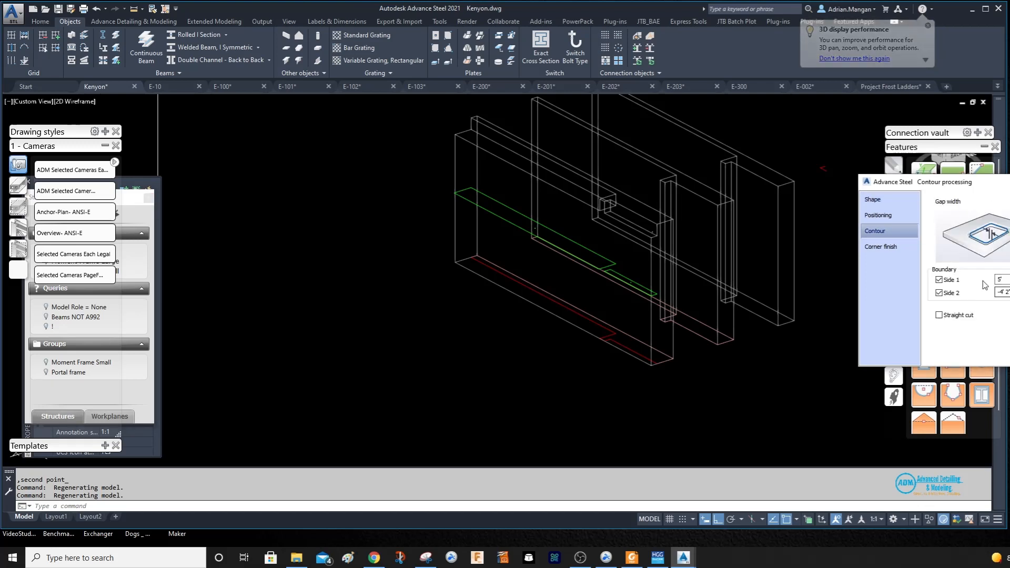
left_click(939, 293)
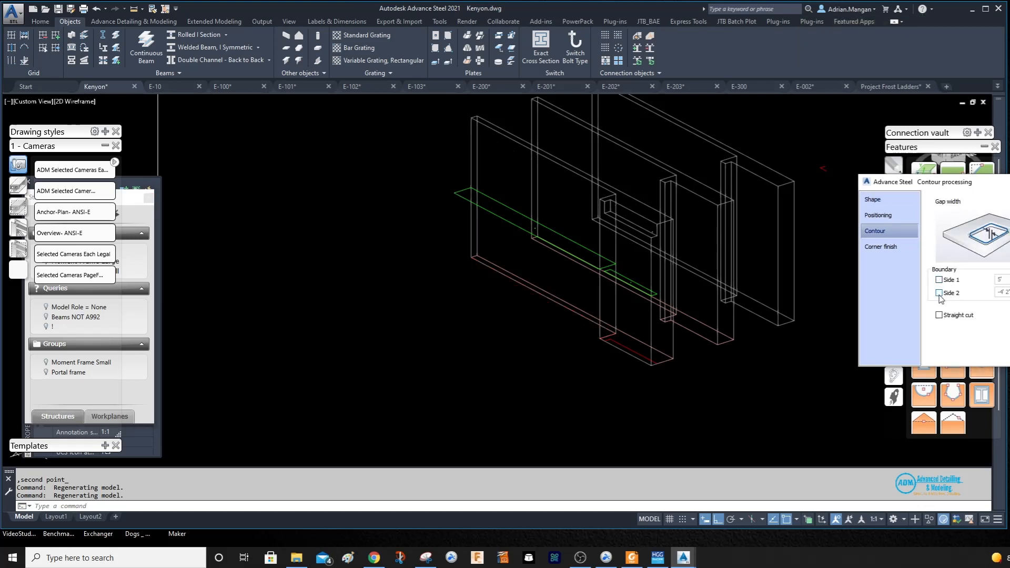
key("Escape")
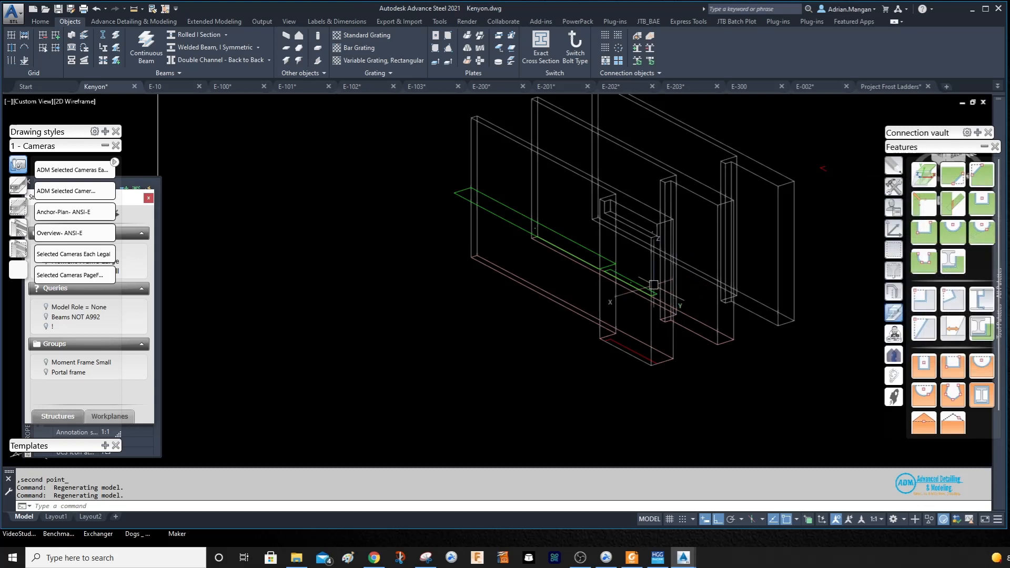
double_click(629, 276)
Recheck Side 2 so both boundary sides stay on, then close the contour settings.
left_click(874, 217)
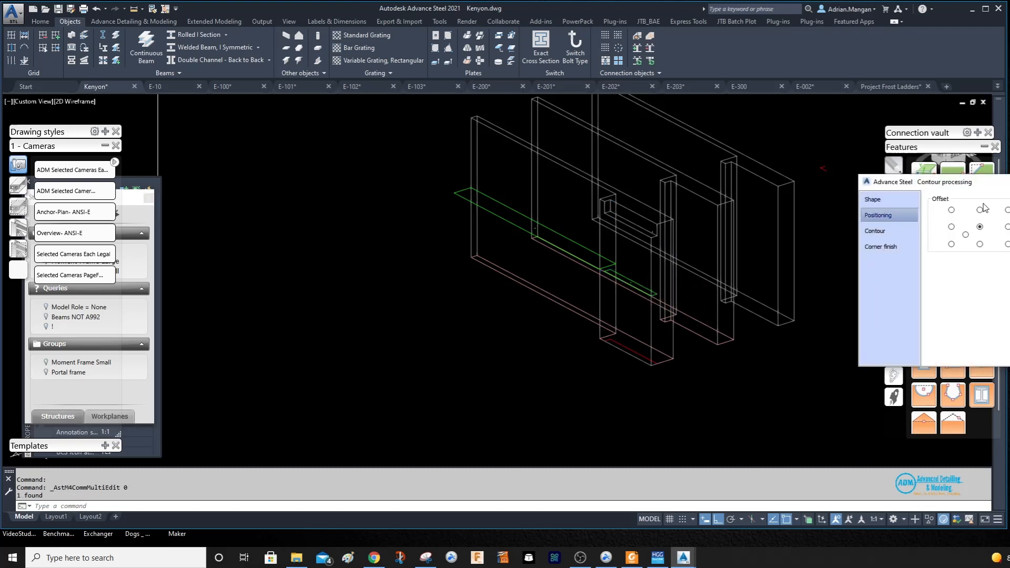
left_click(874, 200)
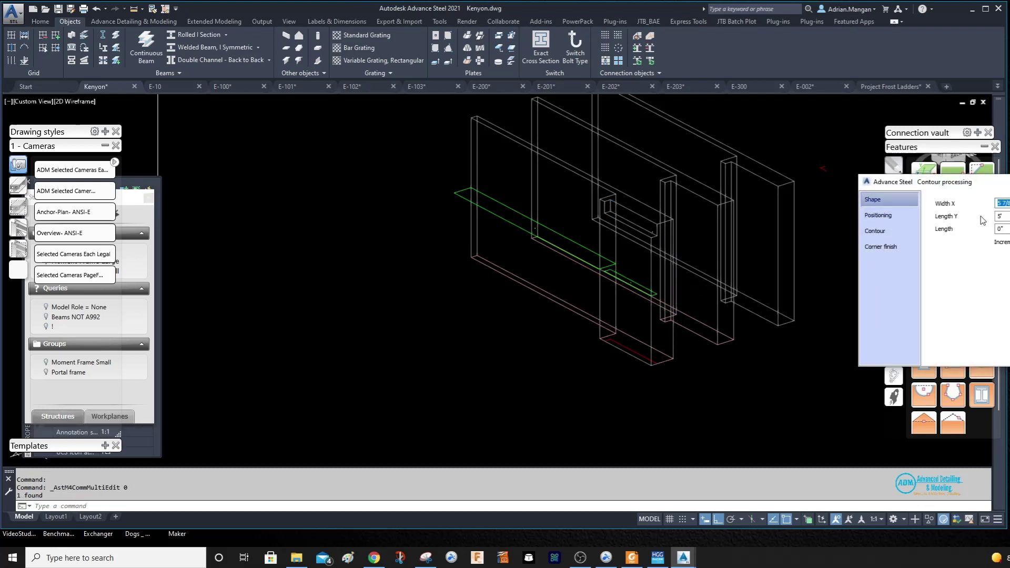
left_click(912, 233)
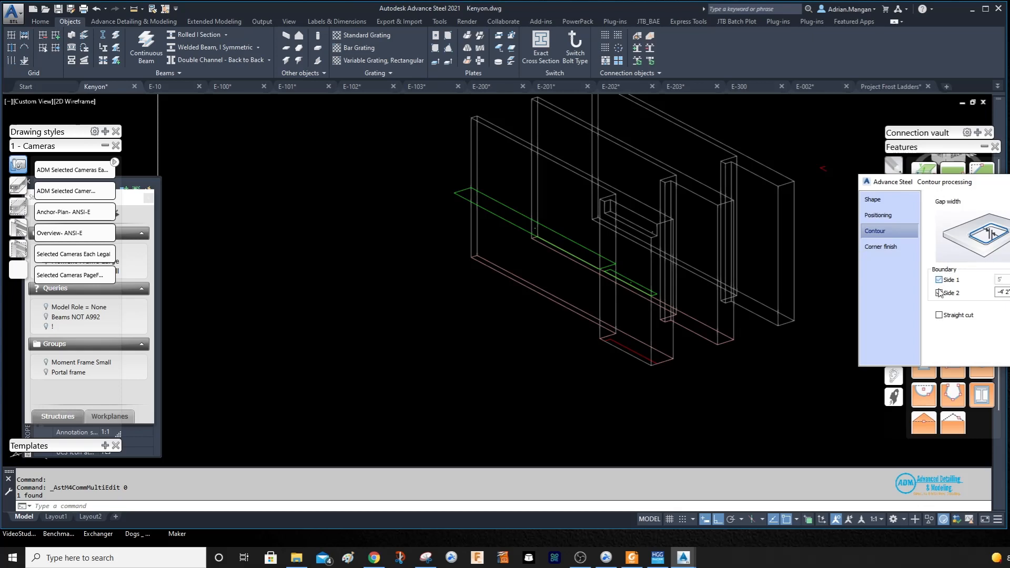
left_click(940, 293)
key("Escape")
scroll(655, 236, "down", 4)
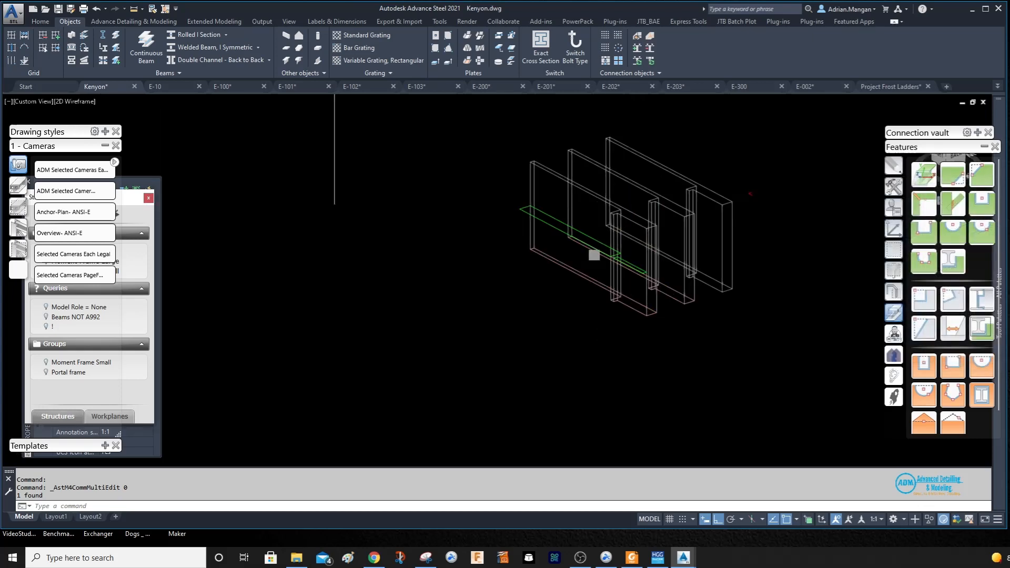
scroll(655, 237, "down", 3)
middle_click_drag(663, 260, 631, 251, "shift")
scroll(631, 252, "up", 4)
scroll(631, 251, "up", 3)
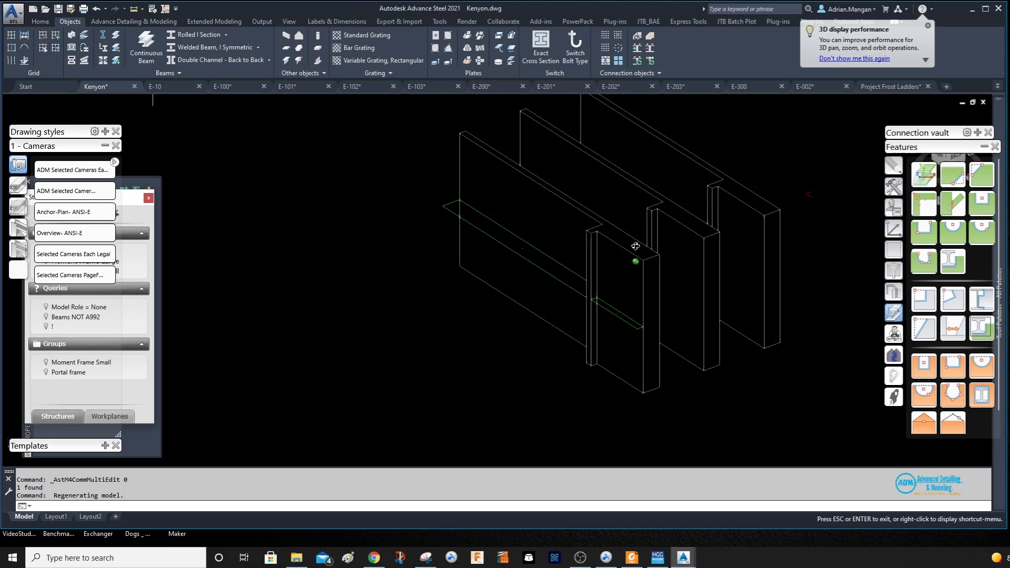
scroll(636, 227, "up", 3)
scroll(648, 237, "up", 3)
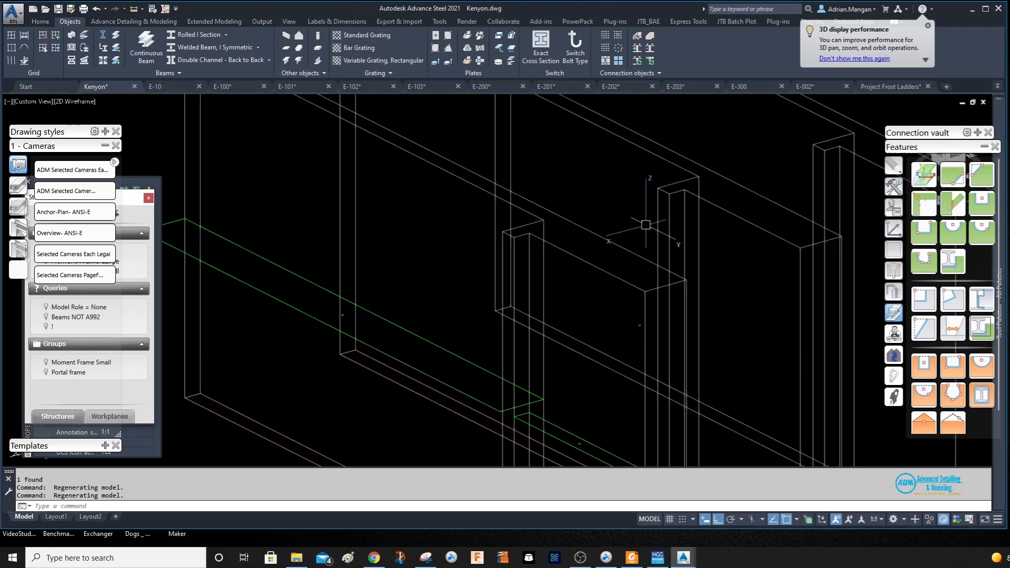
scroll(656, 250, "up", 2)
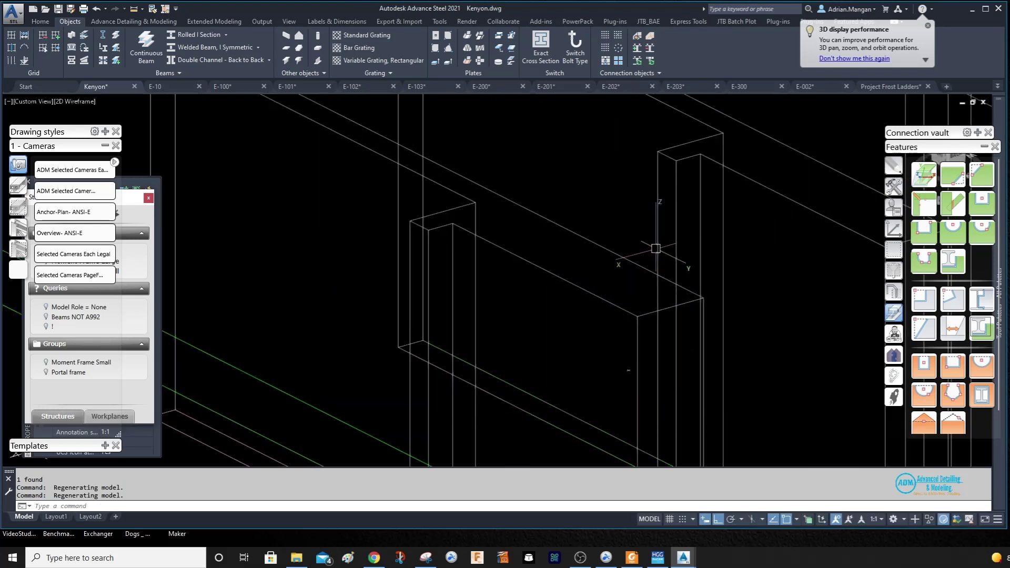
key("l")
key("Return")
Discard a first 8-unit line attempt and switch on Polar tracking.
left_click(729, 236)
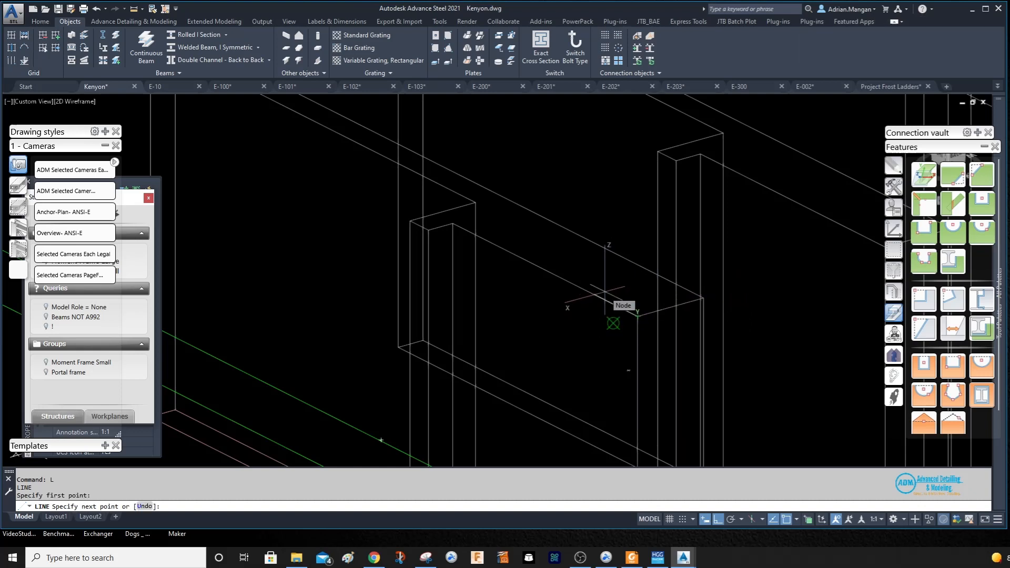
type("8")
key("Return")
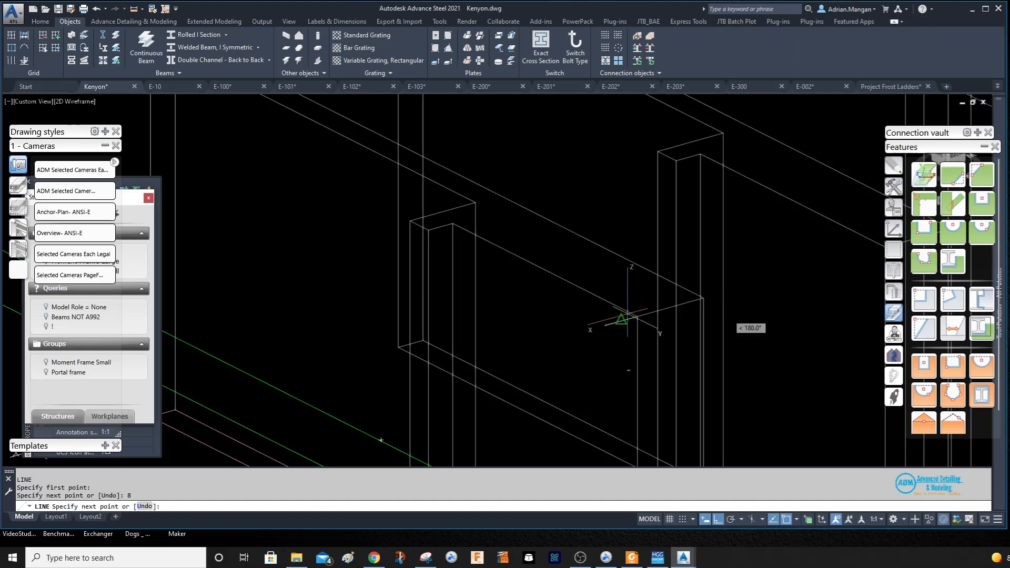
key("Escape")
key("Delete")
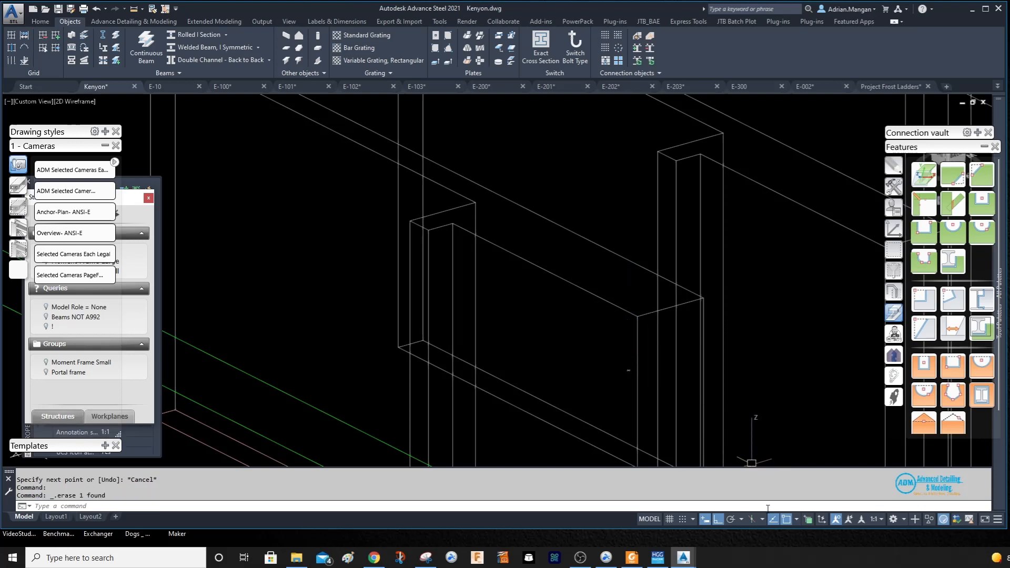
left_click(724, 520)
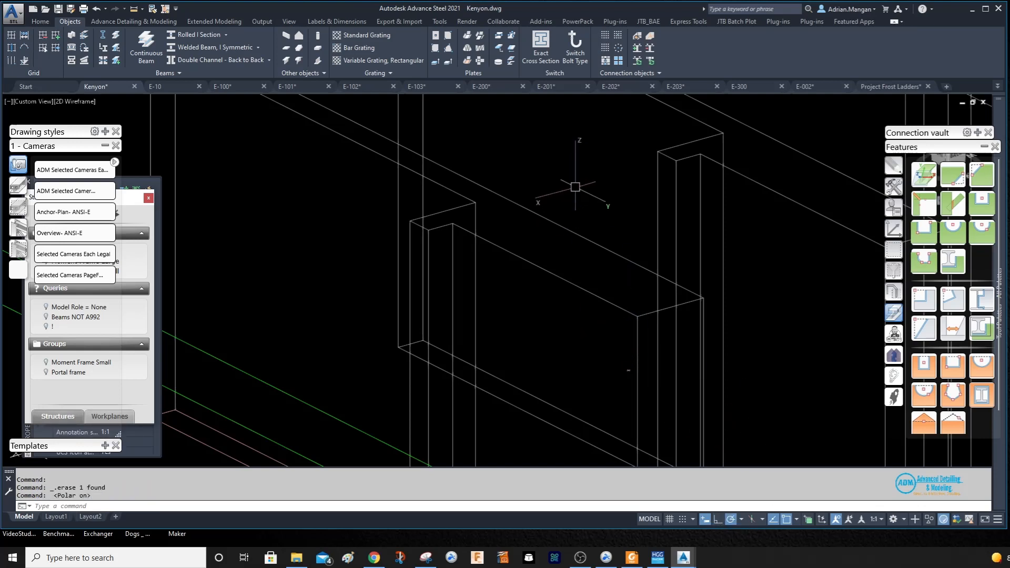
Draw guide lines of 8 and 5 from the wall-top corner with LINE.
key("l")
key("Return")
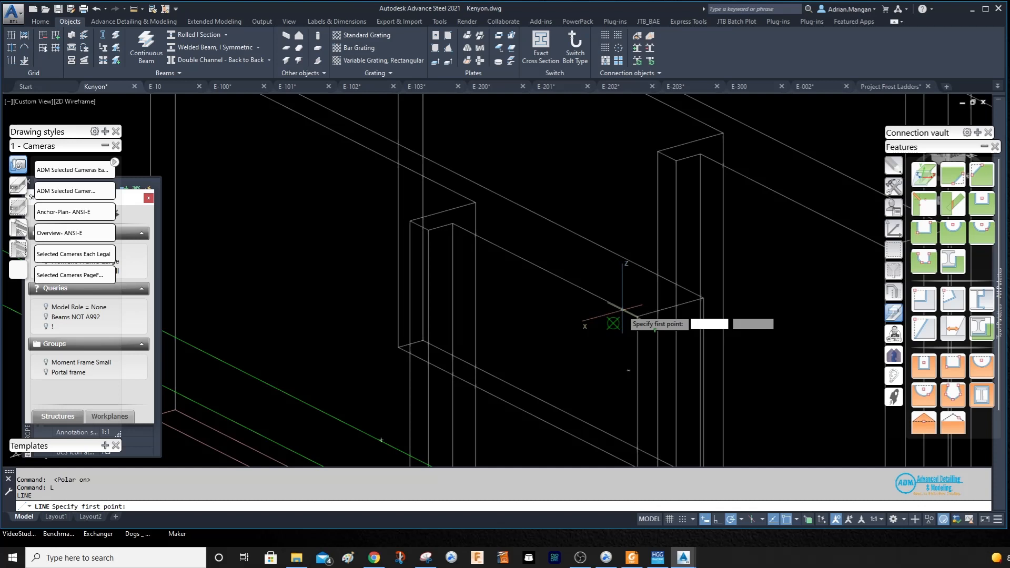
left_click(613, 322)
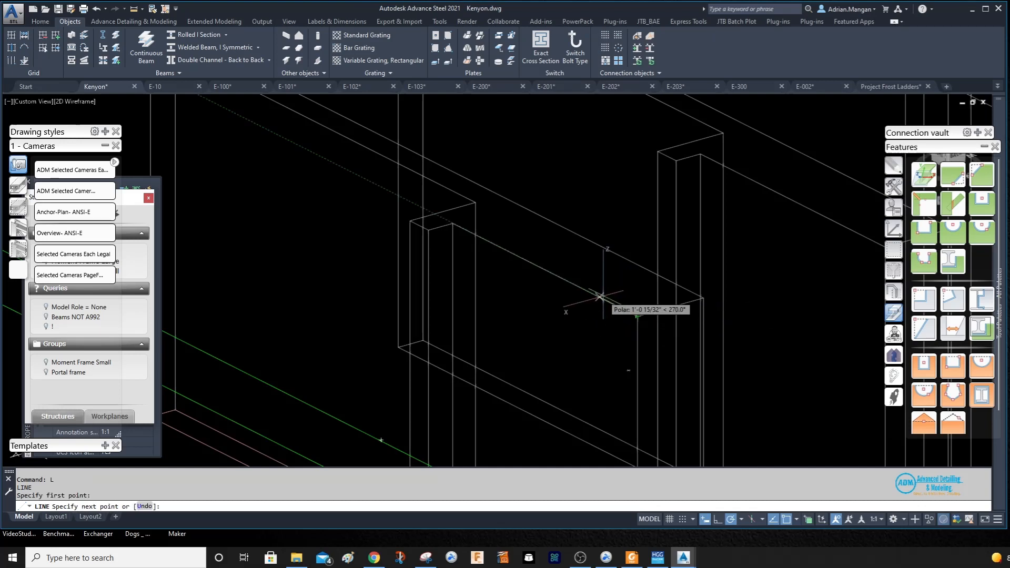
type("8")
key("Return")
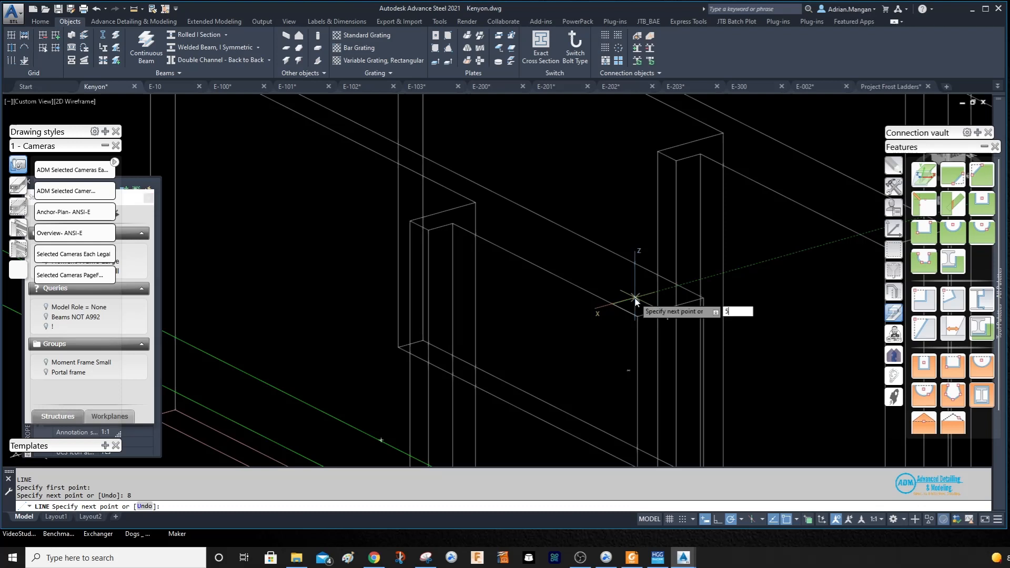
type("5")
key("Return")
key("Escape")
scroll(649, 258, "up", 5)
type("rec")
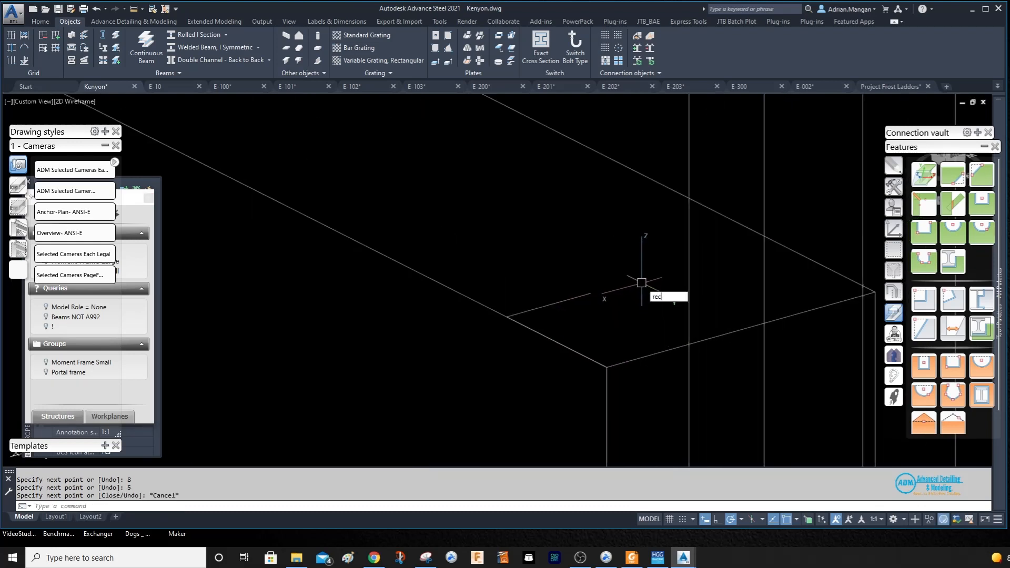
Start the pocket rectangle with RECTANG at the guide point on the wall top.
key("Return")
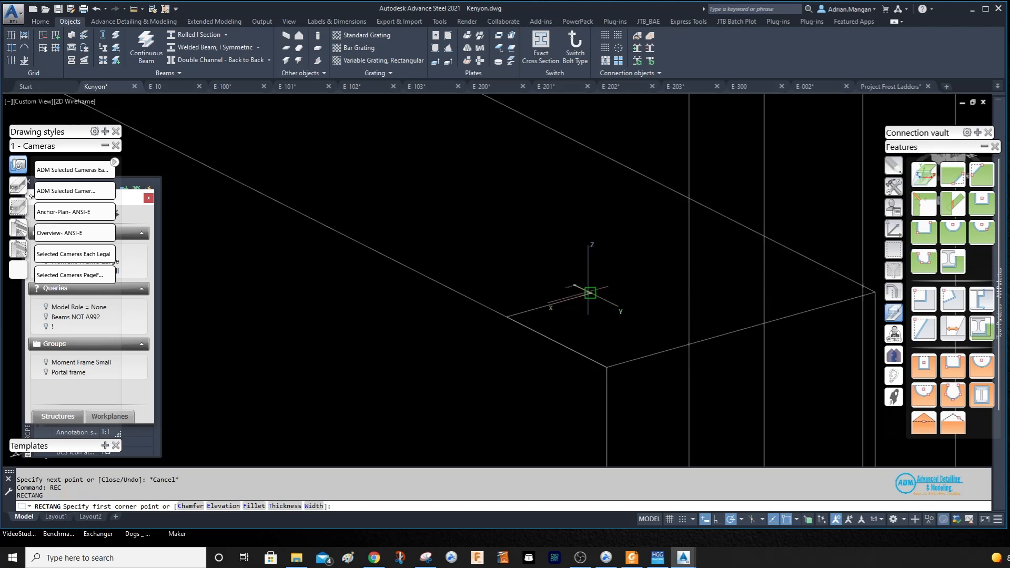
left_click(590, 294)
Copy the rectangle outline from the first wall onto the tops of the middle and right walls.
left_click(614, 364)
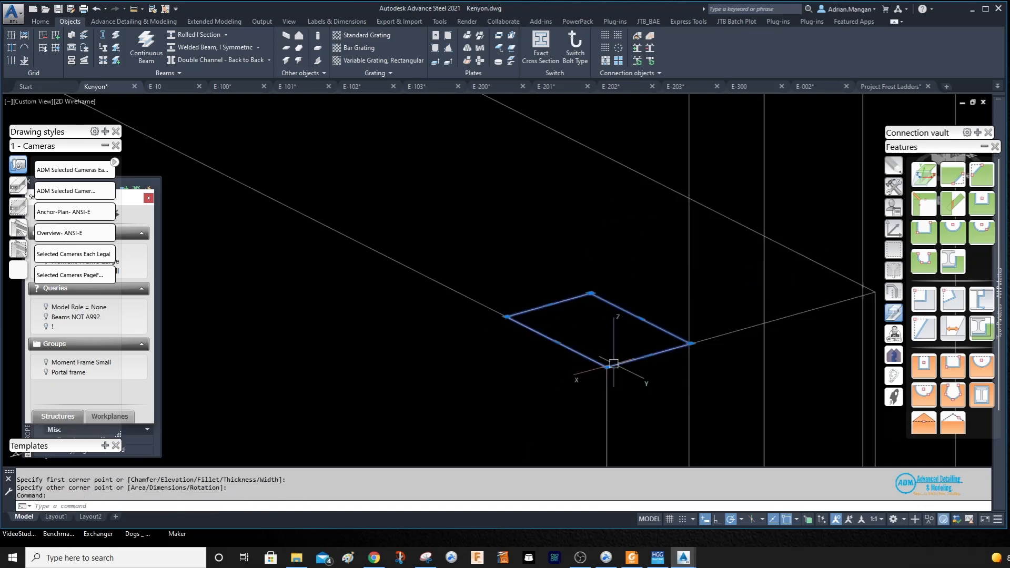
right_click(629, 50)
left_click(679, 152)
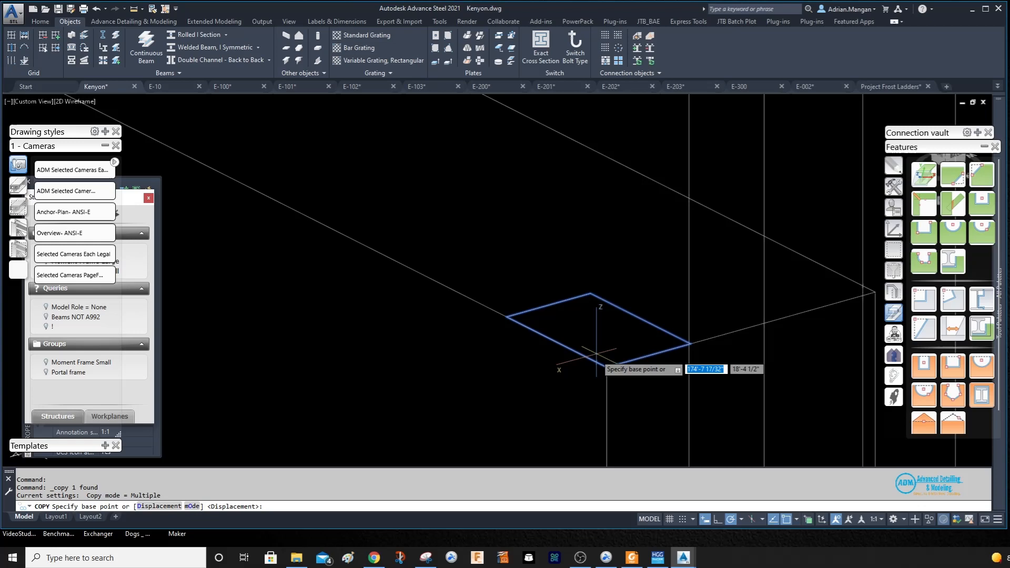
left_click(598, 359)
scroll(553, 317, "down", 4)
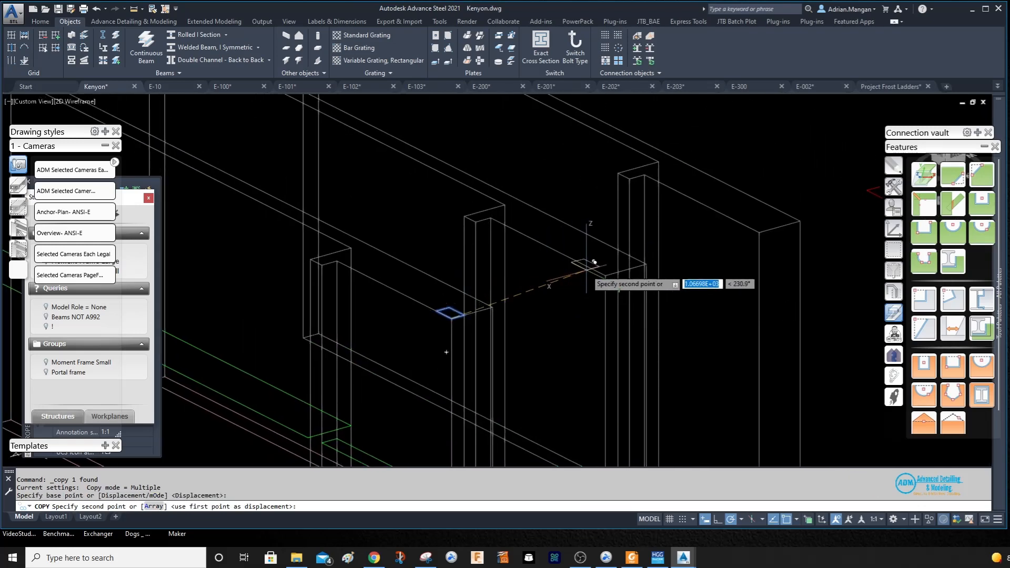
left_click(594, 263)
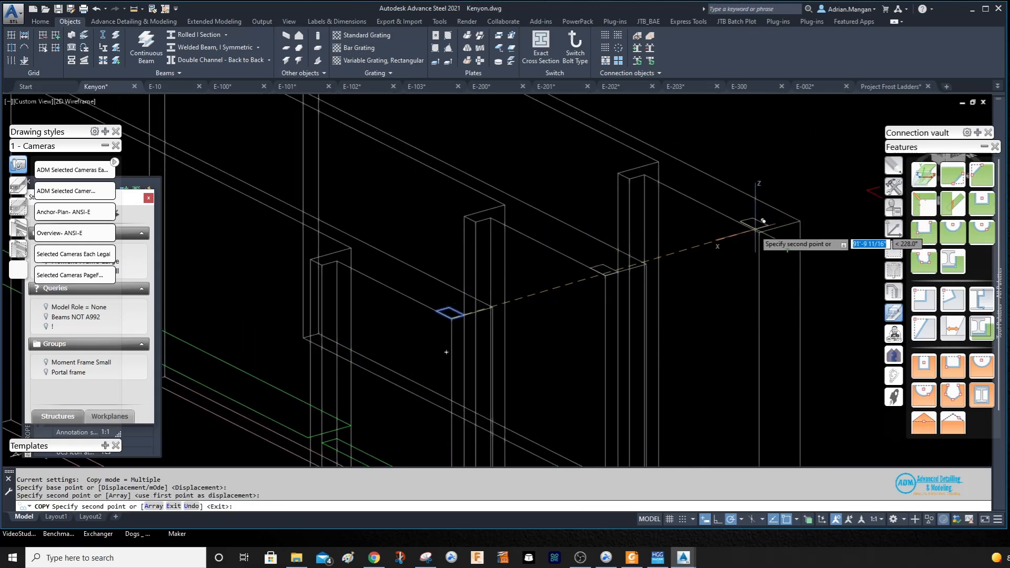
left_click(763, 223)
scroll(758, 237, "up", 4)
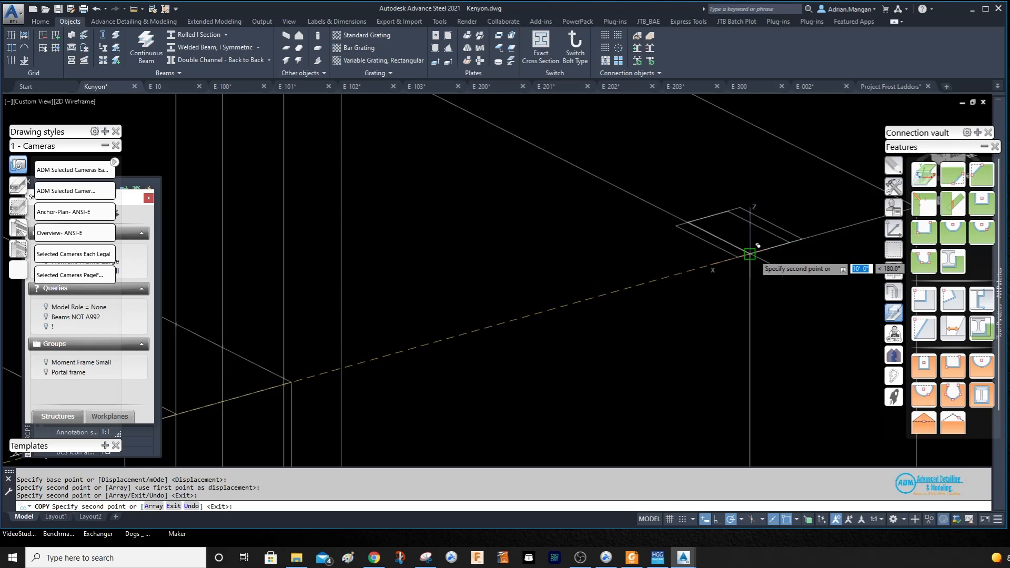
key("Escape")
Erase the extra rectangle copy left on the right wall.
left_click(735, 237)
key("Delete")
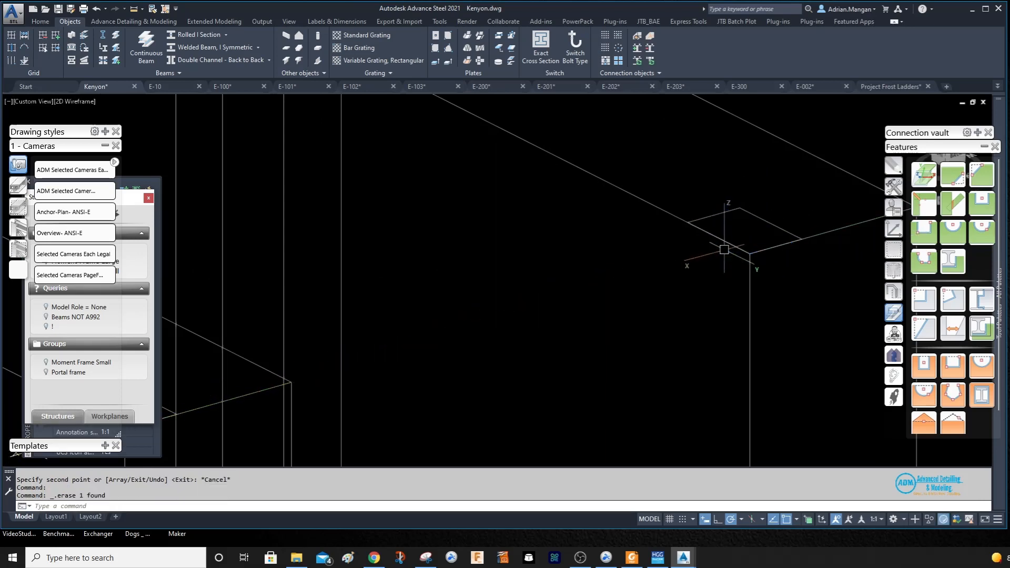
scroll(725, 252, "down", 4)
scroll(600, 260, "down", 2)
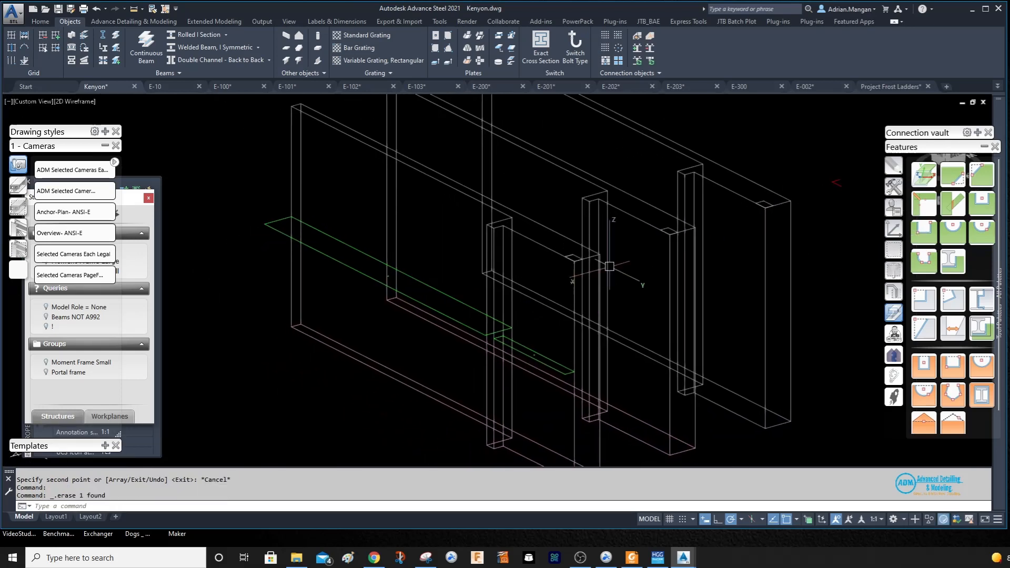
middle_click_drag(610, 267, 585, 261, "shift")
double_click(563, 247)
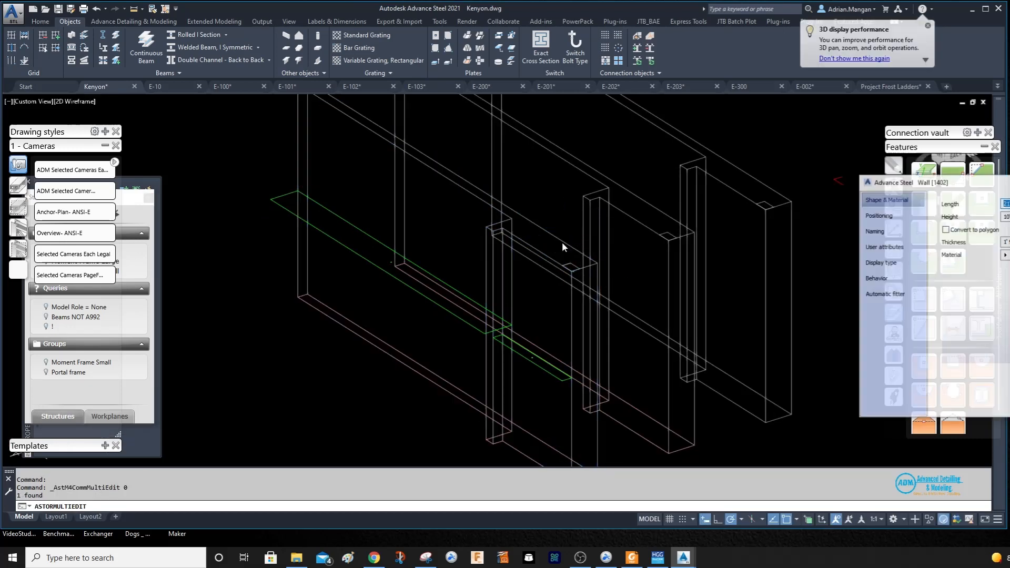
left_click(876, 278)
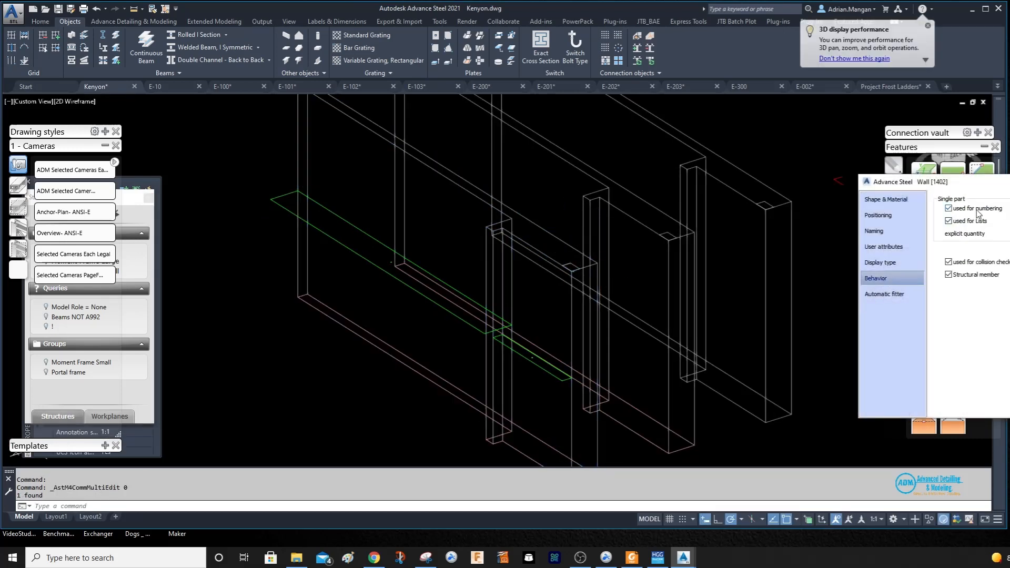
left_click(948, 221)
key("Escape")
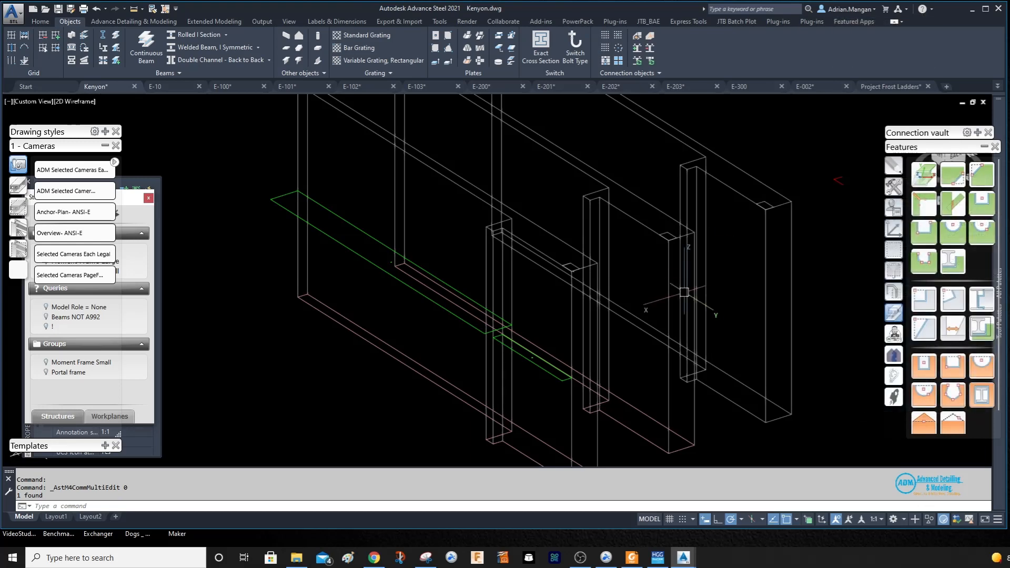
middle_click_drag(685, 294, 683, 221, "shift")
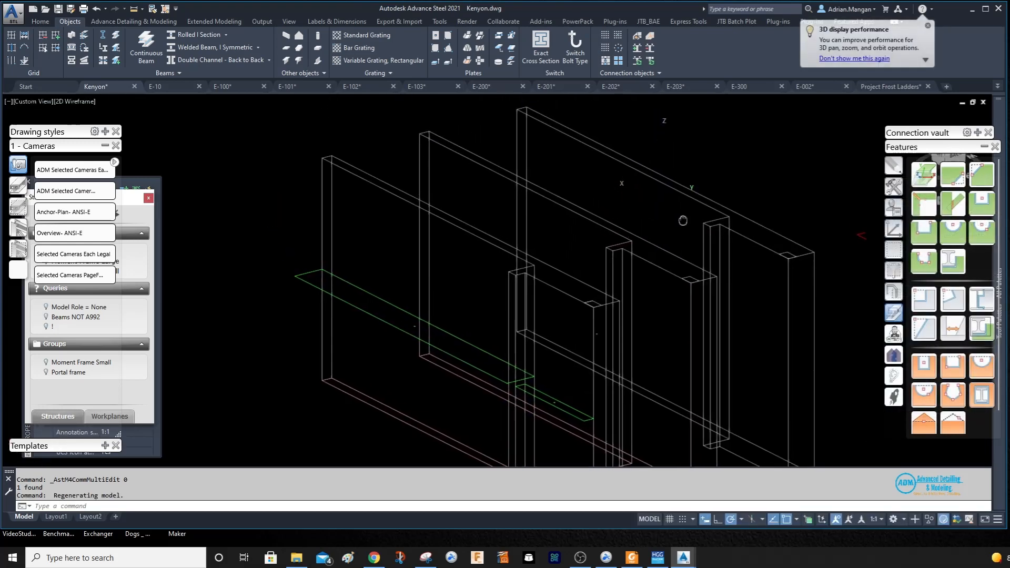
left_click(683, 220)
left_click(606, 221)
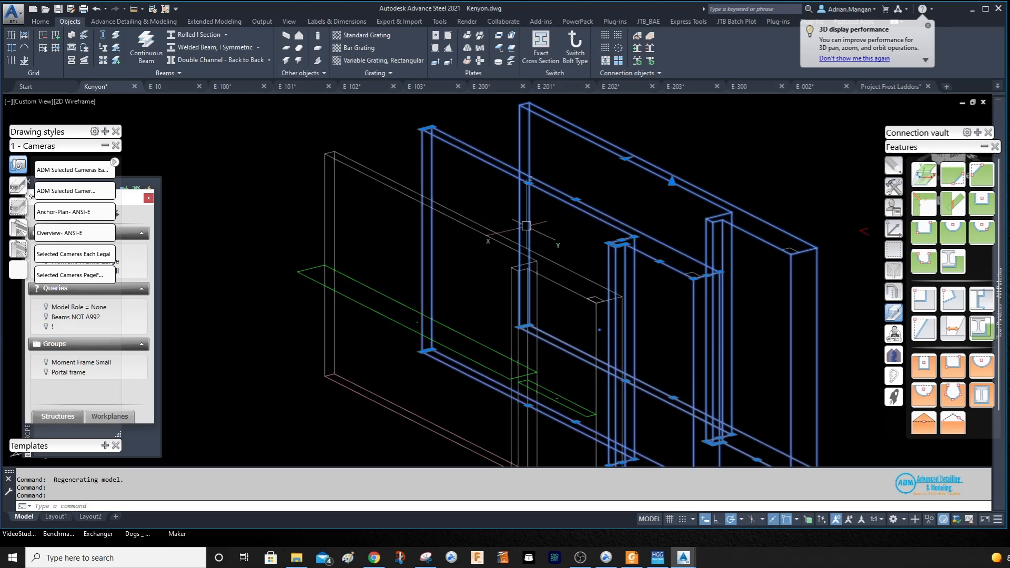
left_click(504, 238)
key("Escape")
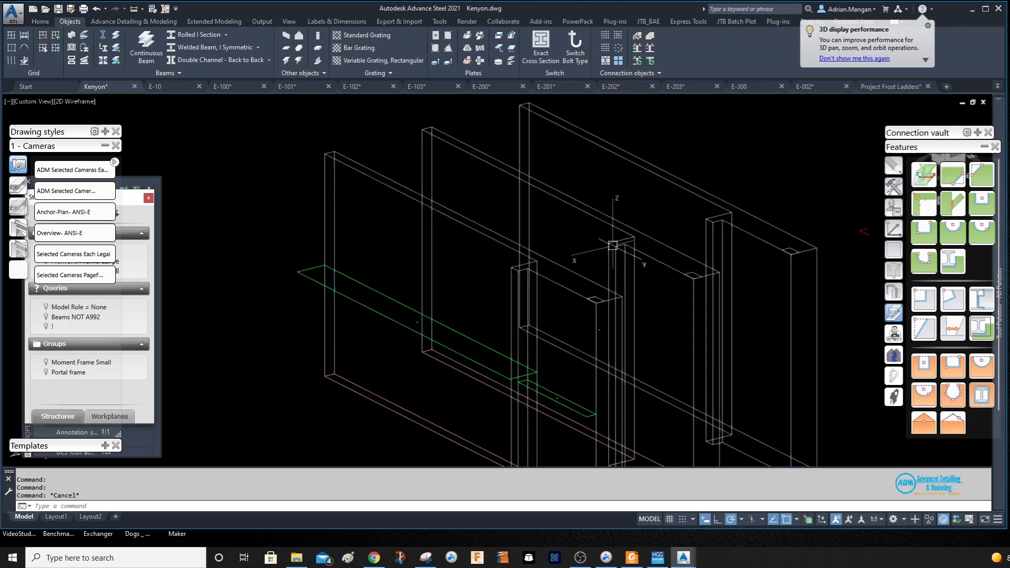
scroll(607, 233, "up", 2)
scroll(564, 281, "up", 2)
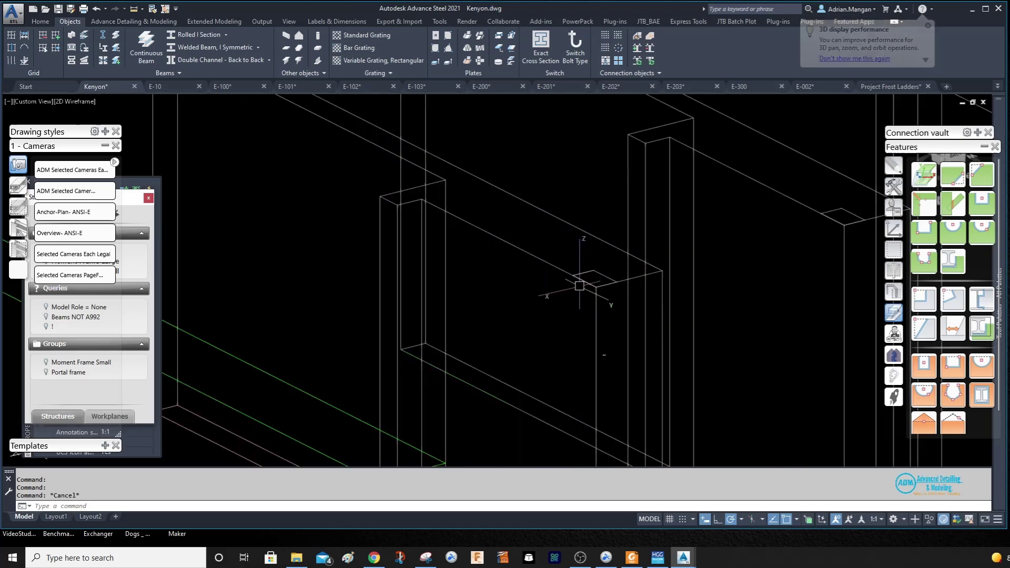
Cut a 5 by 8 inch rectangular notch into the first wall's top and review its contour settings.
left_click(895, 228)
left_click(592, 272)
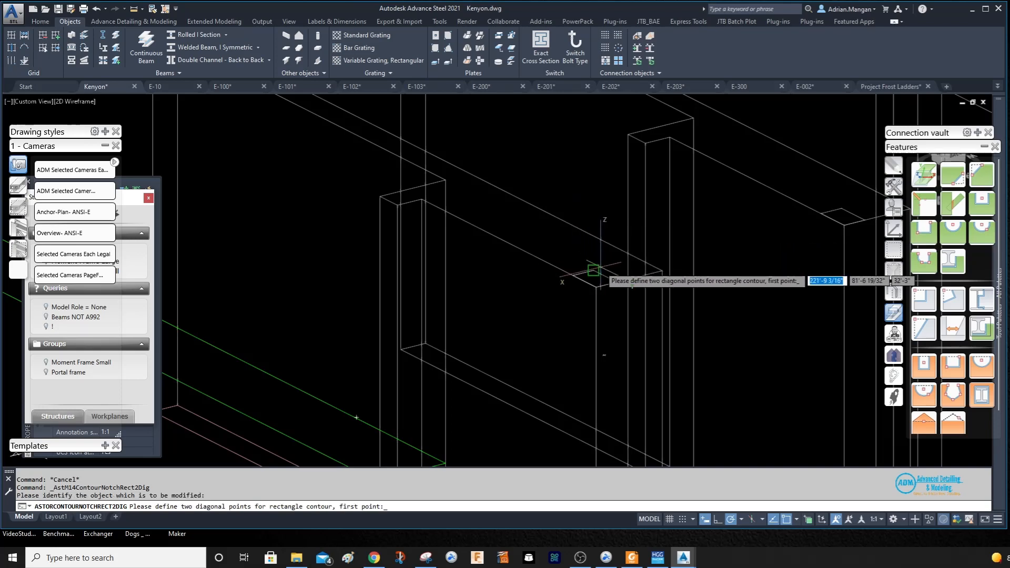
left_click(620, 308)
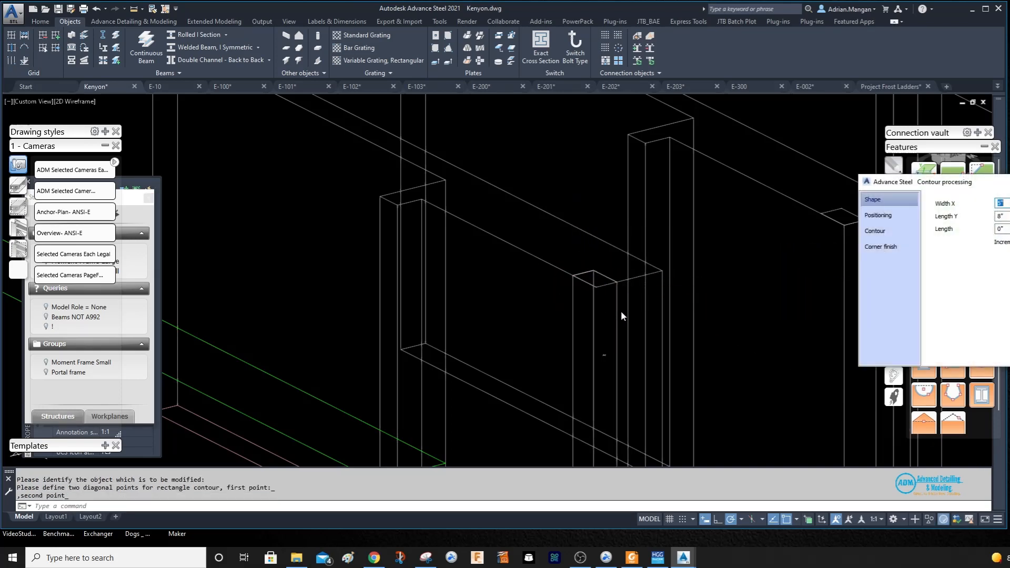
scroll(604, 351, "down", 4)
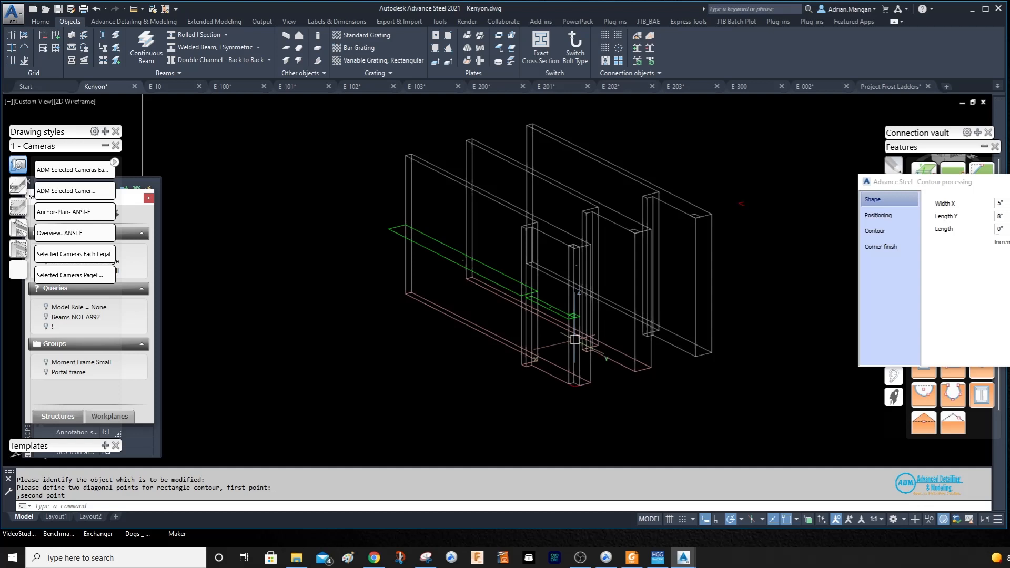
left_click(877, 232)
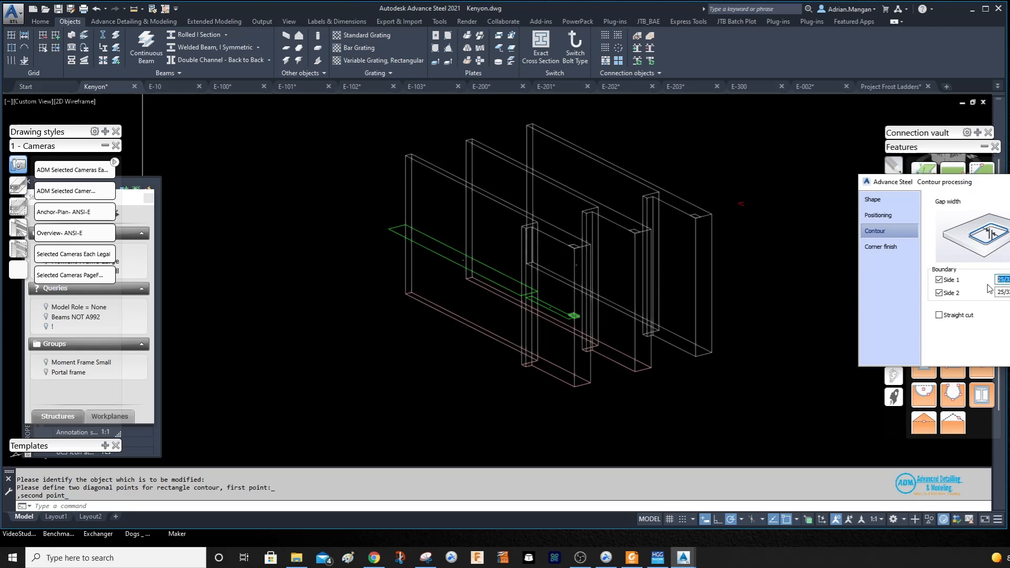
type("3")
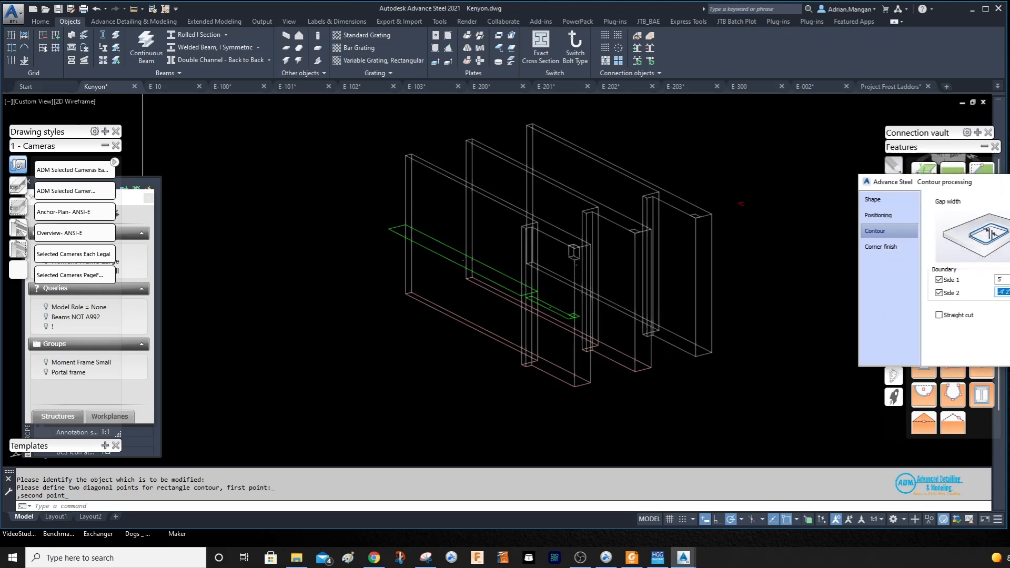
key("Escape")
scroll(552, 237, "up", 4)
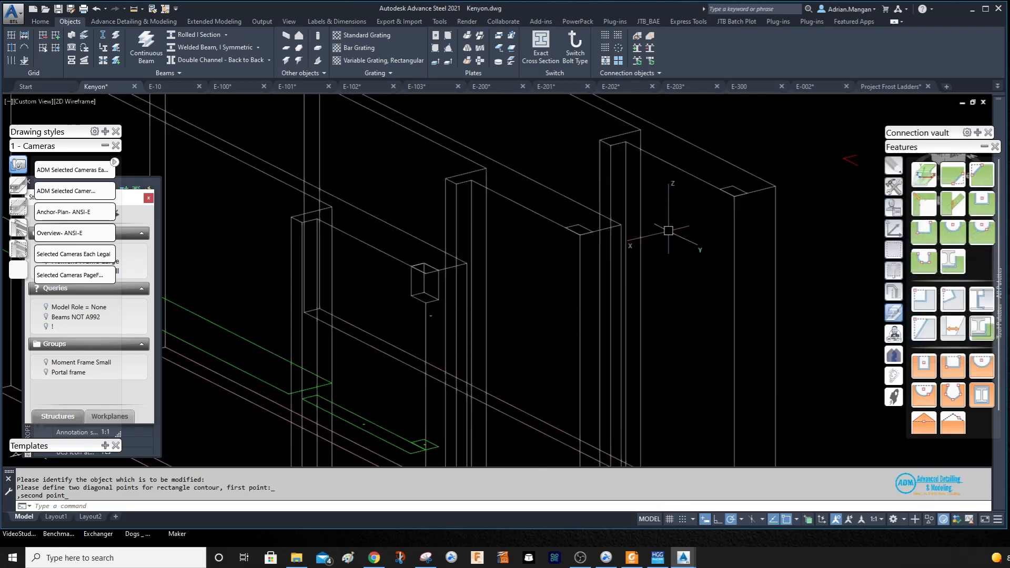
Place the next notch's second corner and review its contour gap and boundary settings.
left_click(426, 430)
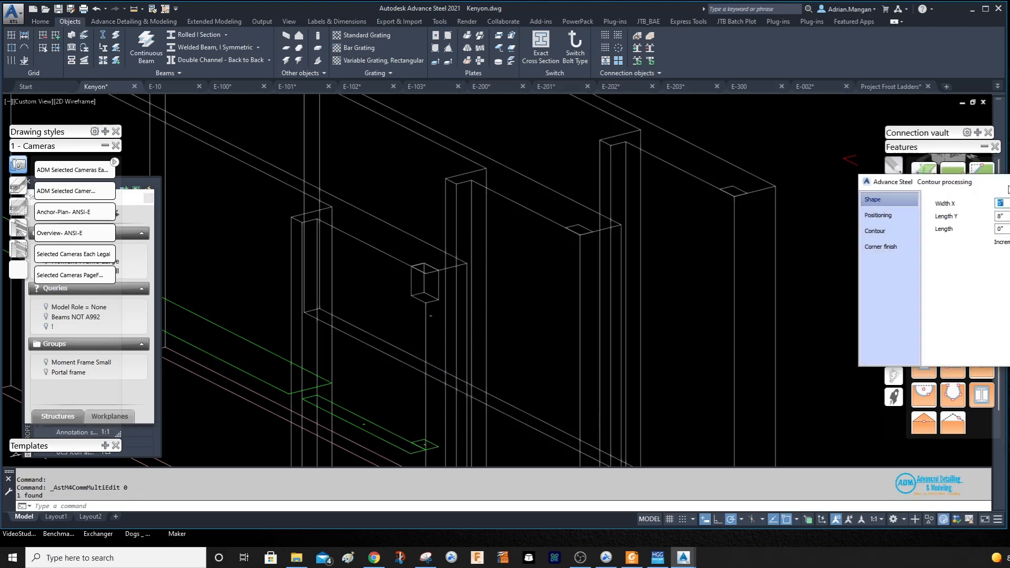
left_click(885, 231)
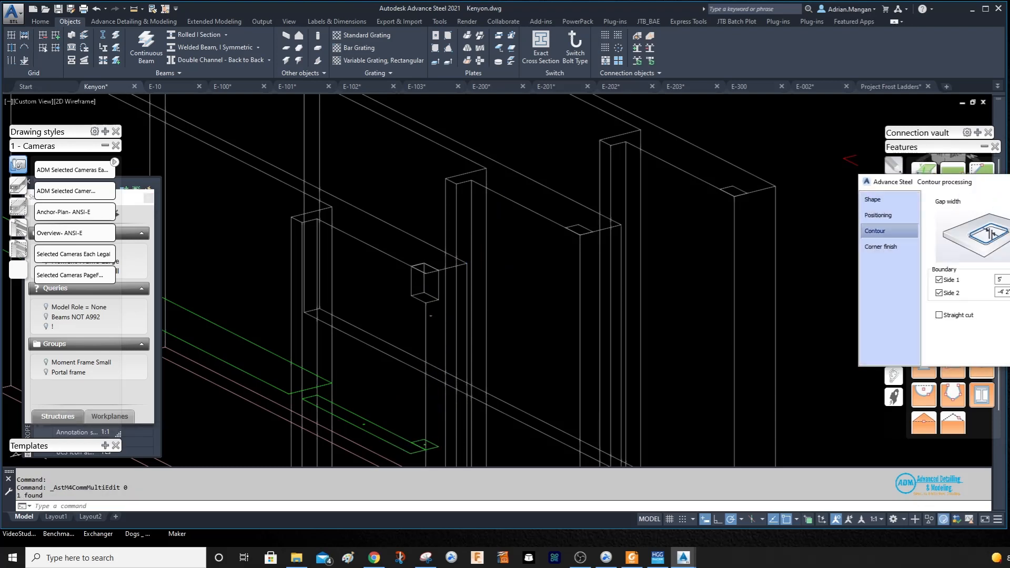
key("Escape")
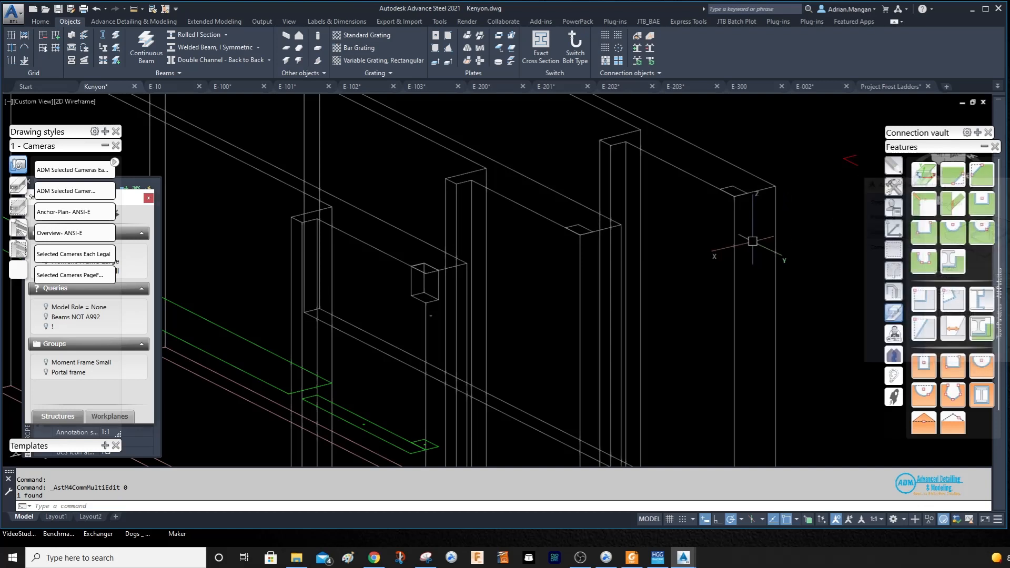
Cut a 5 by 8 inch rectangular contour pocket into the second wall's top and dismiss its settings.
middle_click_drag(734, 237, 724, 225)
left_click(932, 236)
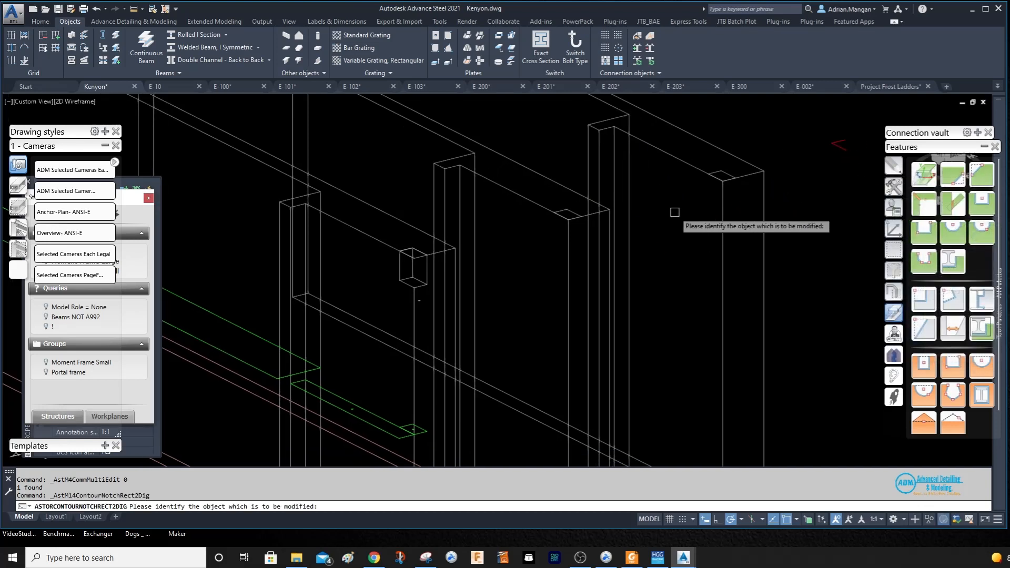
left_click(569, 211)
left_click(570, 214)
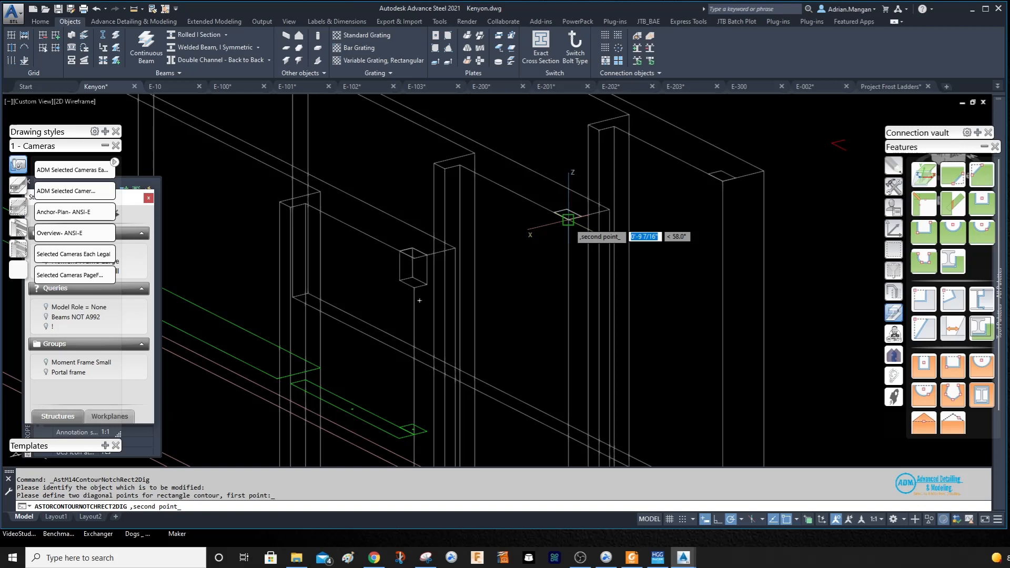
scroll(562, 285, "down", 3)
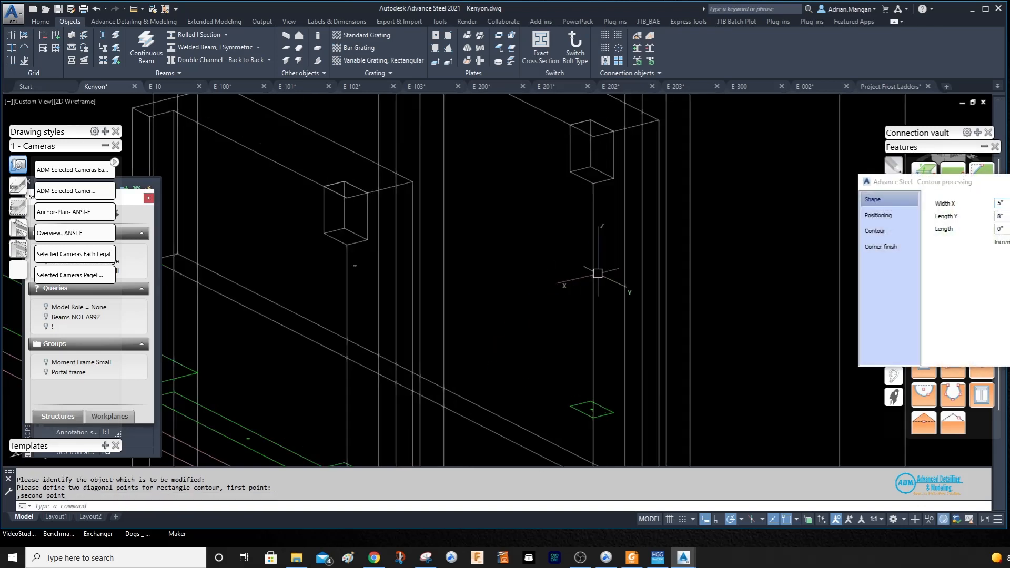
scroll(553, 315, "down", 2)
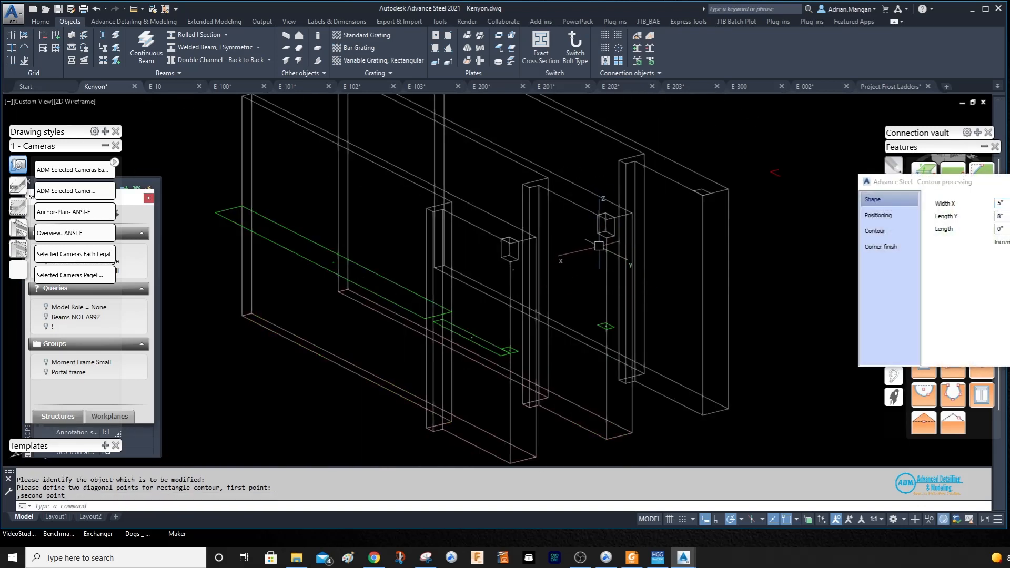
key("F7")
key("F7")
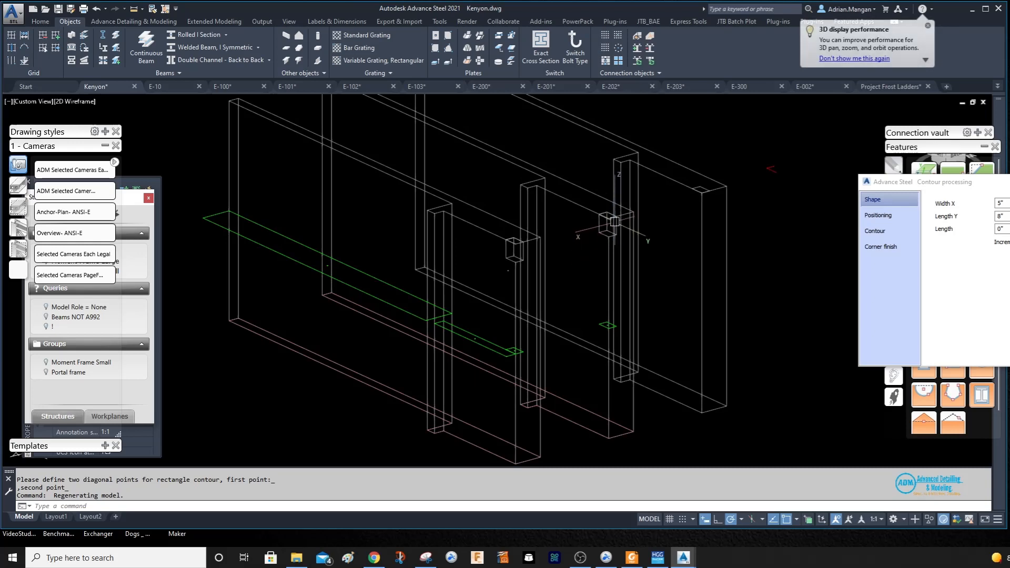
scroll(508, 270, "up", 3)
scroll(616, 220, "down", 3)
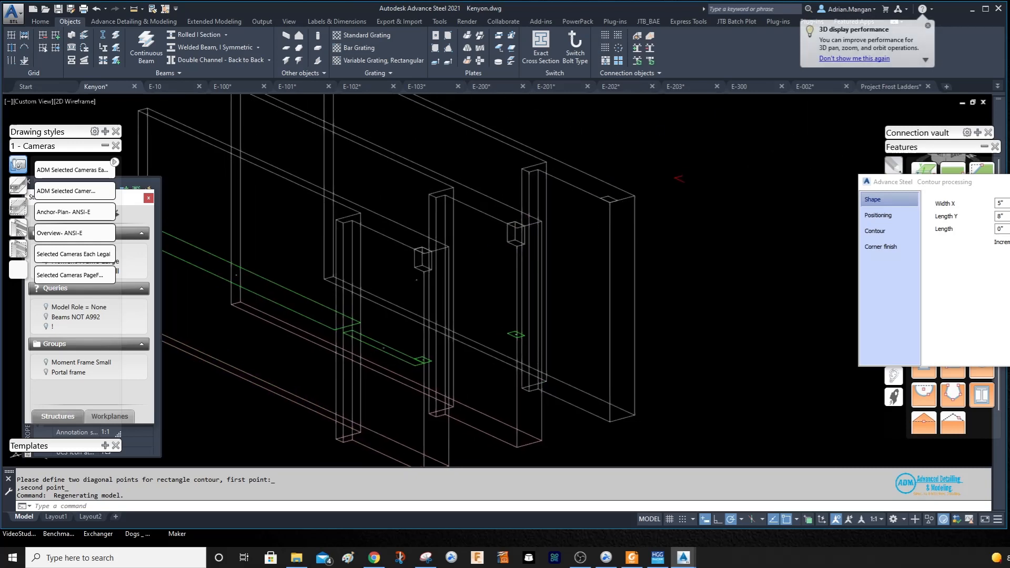
key("Escape")
scroll(583, 190, "up", 5)
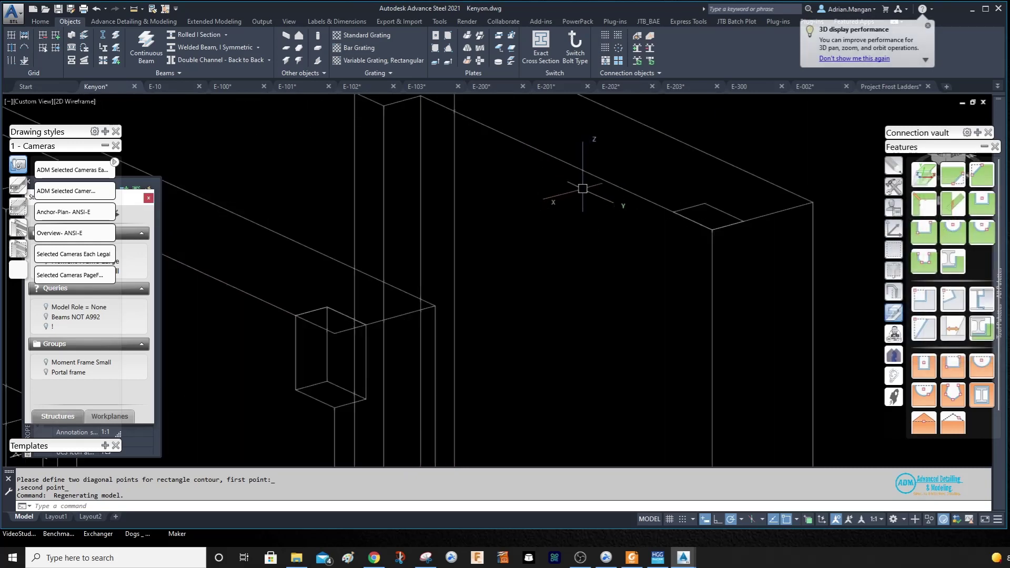
Extrude the rectangle atop the third wall into a solid box of height 10.
left_click(713, 207)
type("ext")
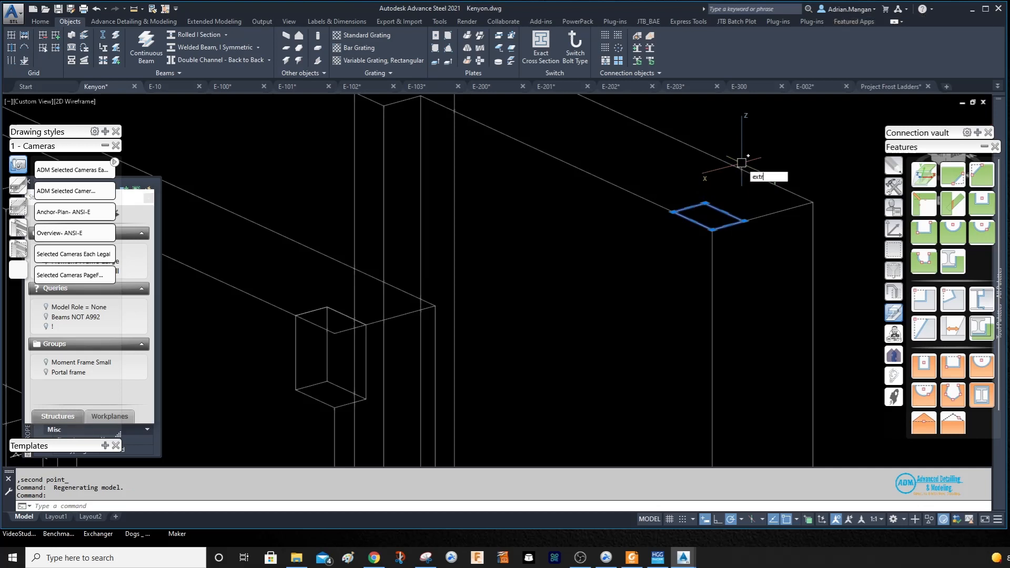
type("r")
key("Return")
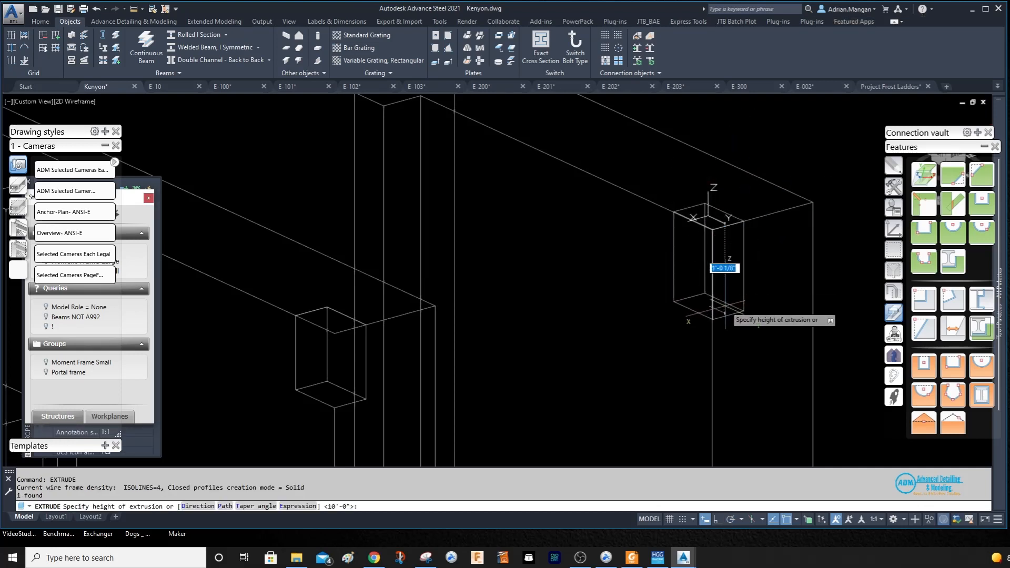
key("Return")
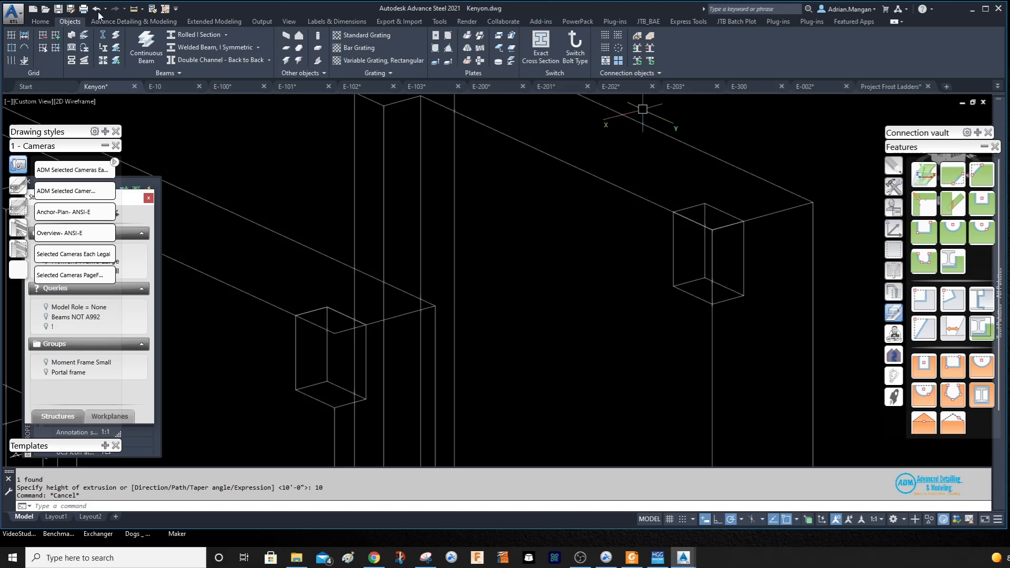
Subtract the extruded box from the third wall to form its top pocket.
left_click(202, 21)
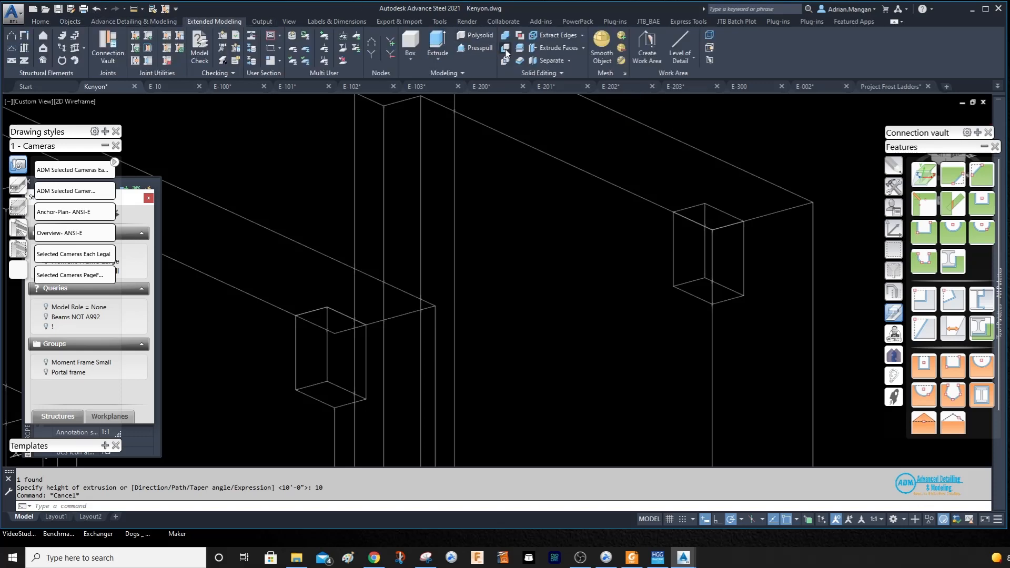
left_click(507, 54)
left_click(707, 237)
key("Return")
left_click(703, 210)
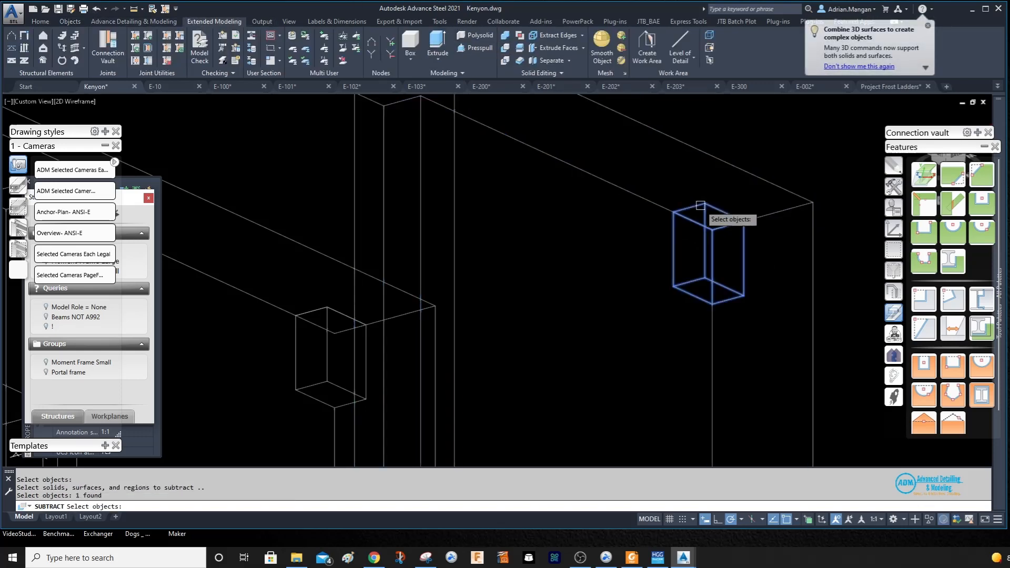
key("Return")
scroll(730, 219, "down", 3)
scroll(724, 214, "up", 2)
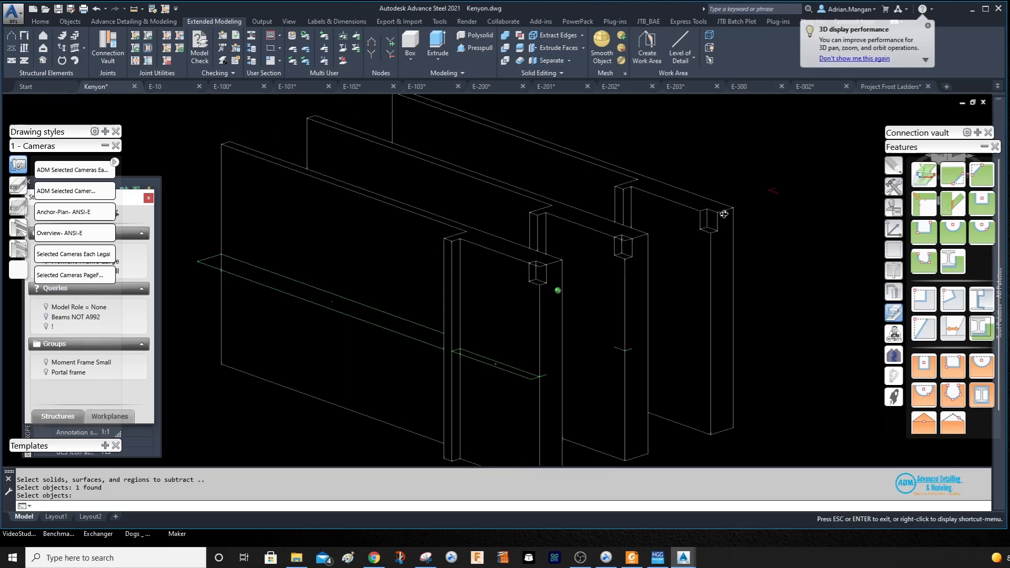
key("Return")
scroll(624, 237, "up", 4)
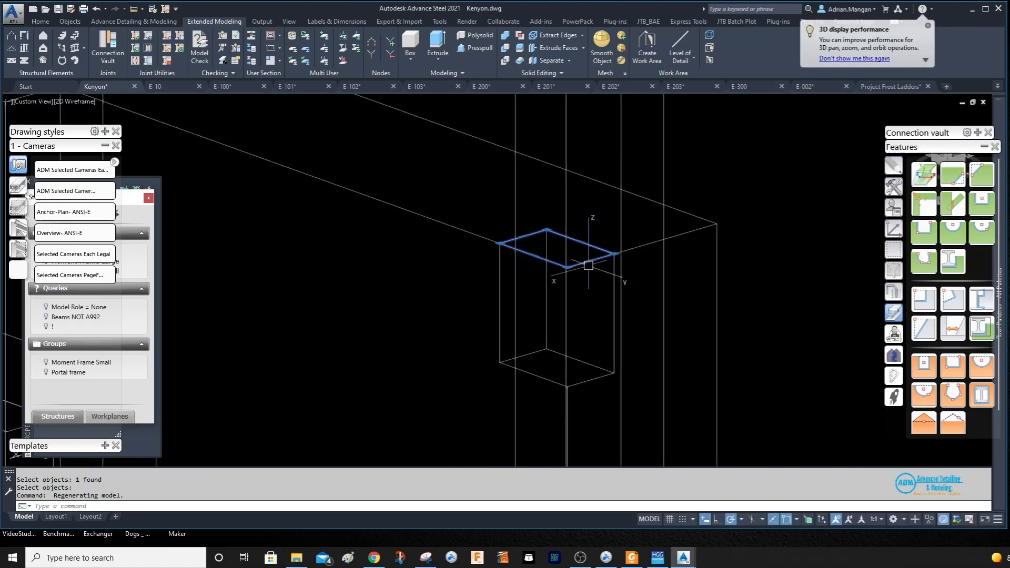
scroll(589, 266, "down", 4)
scroll(554, 237, "up", 4)
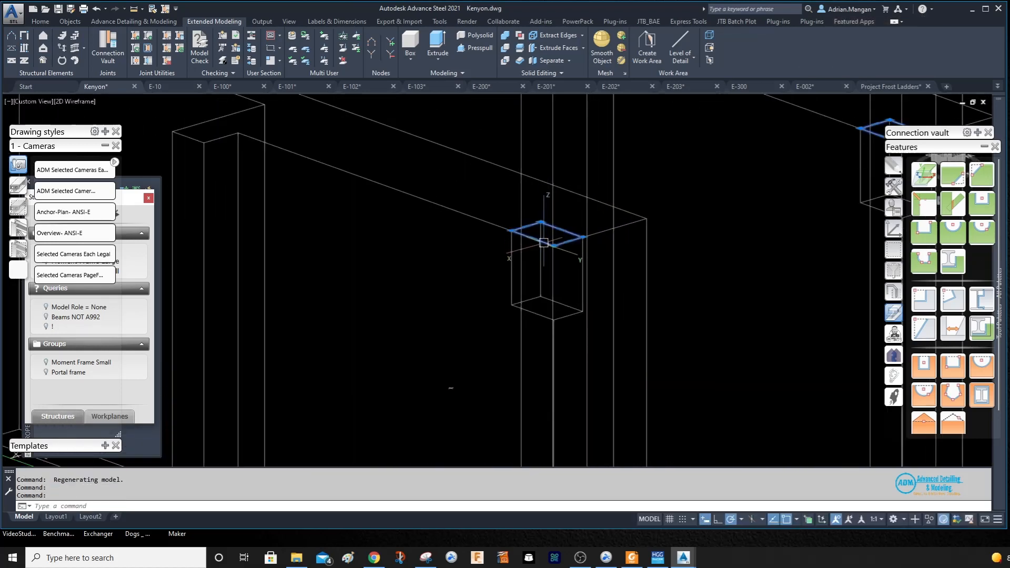
Delete the leftover rectangle outlines from the wall tops.
left_click(545, 237)
key("Delete")
scroll(611, 239, "down", 3)
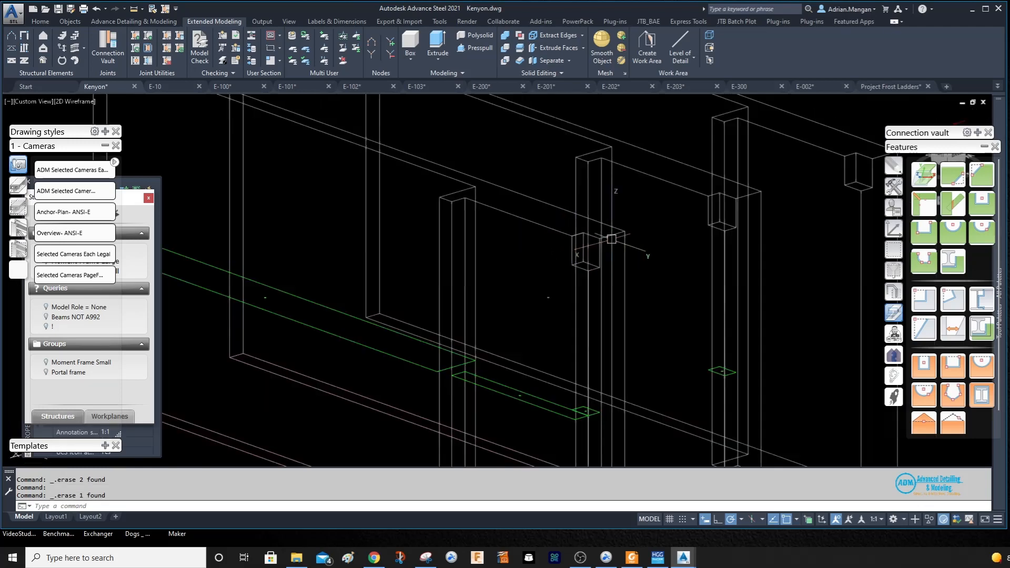
scroll(613, 240, "down", 4)
key("Delete")
Orbit to view all three pocketed walls and select the rear wall panel.
middle_click_drag(612, 239, 620, 230, "shift")
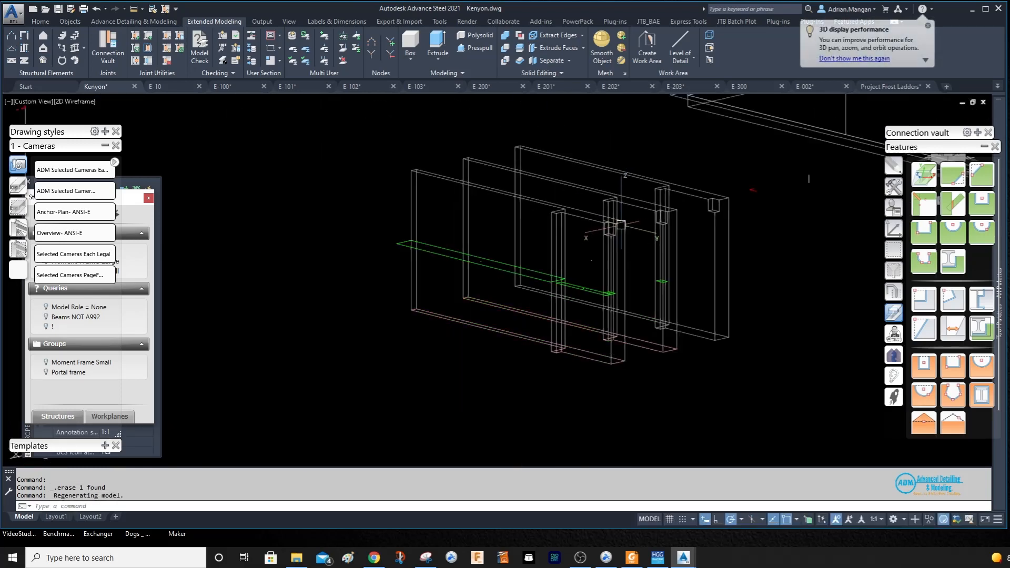
scroll(553, 253, "down", 3)
middle_click_drag(553, 253, 537, 261, "shift")
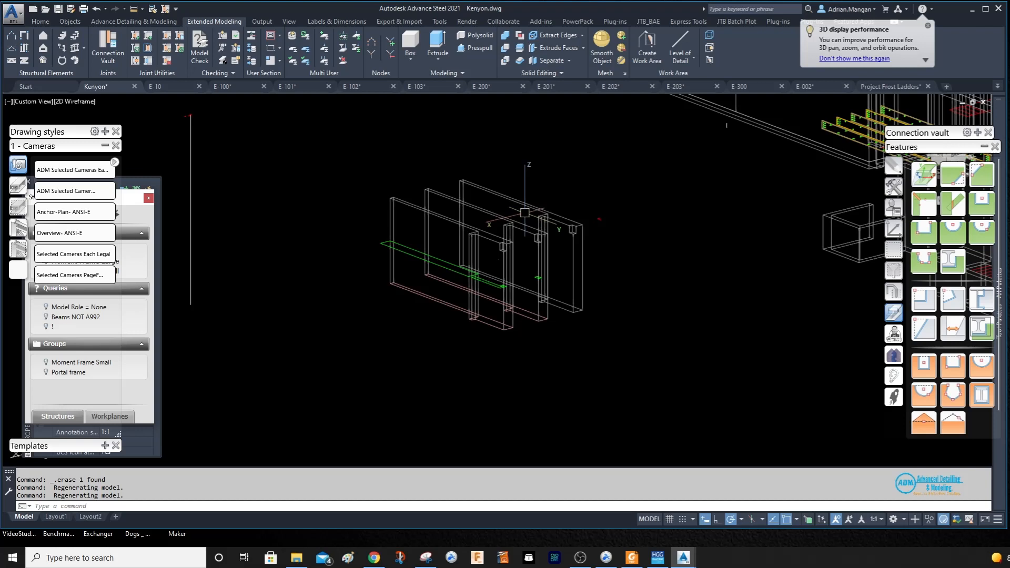
left_click(526, 213)
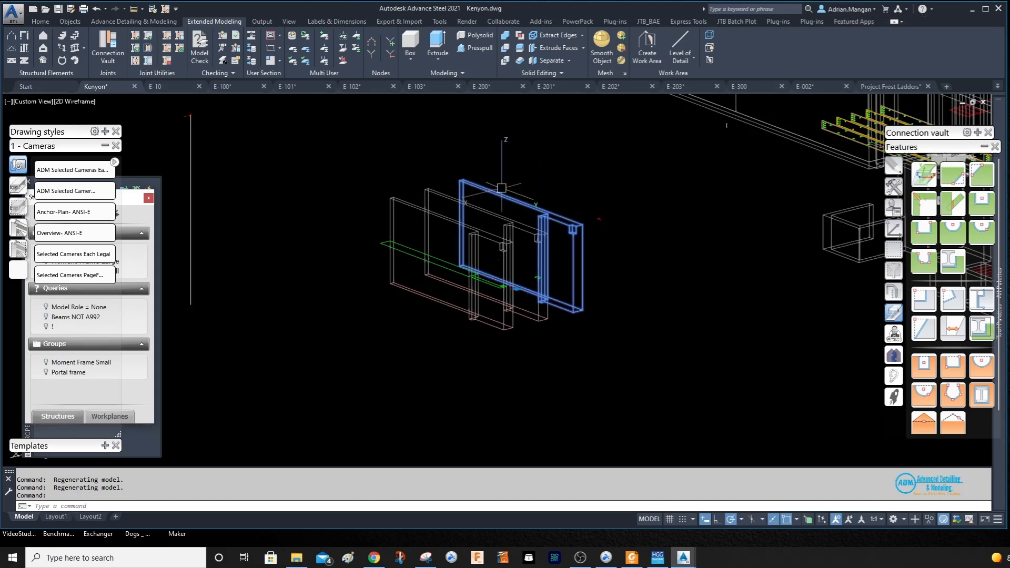
scroll(506, 236, "up", 3)
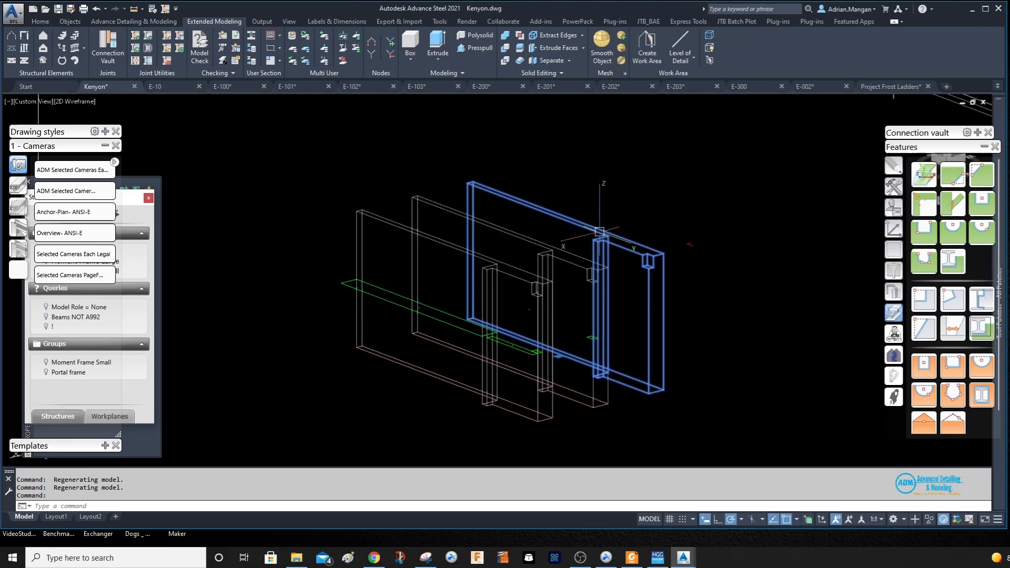
scroll(506, 237, "up", 2)
scroll(505, 261, "down", 1)
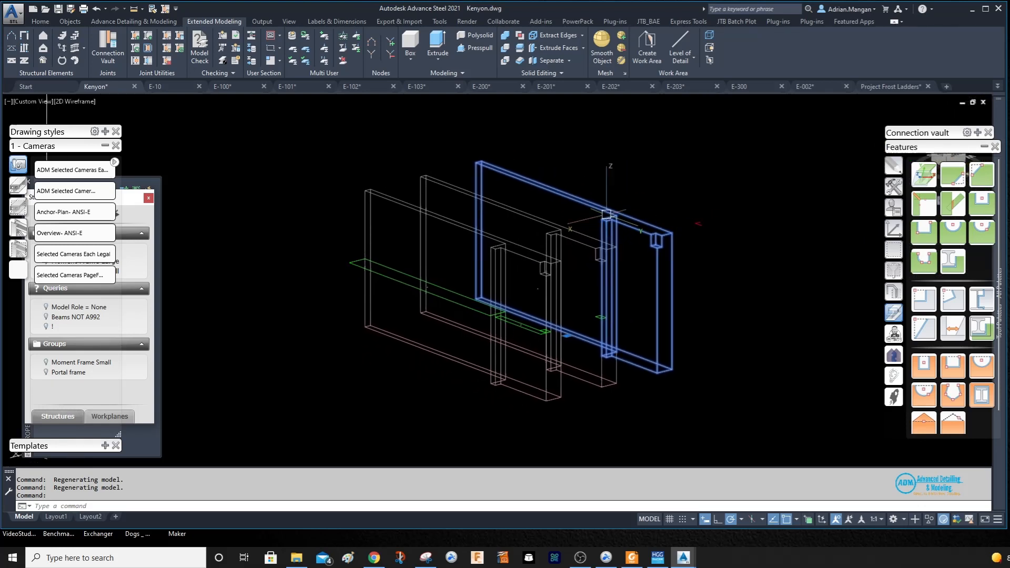